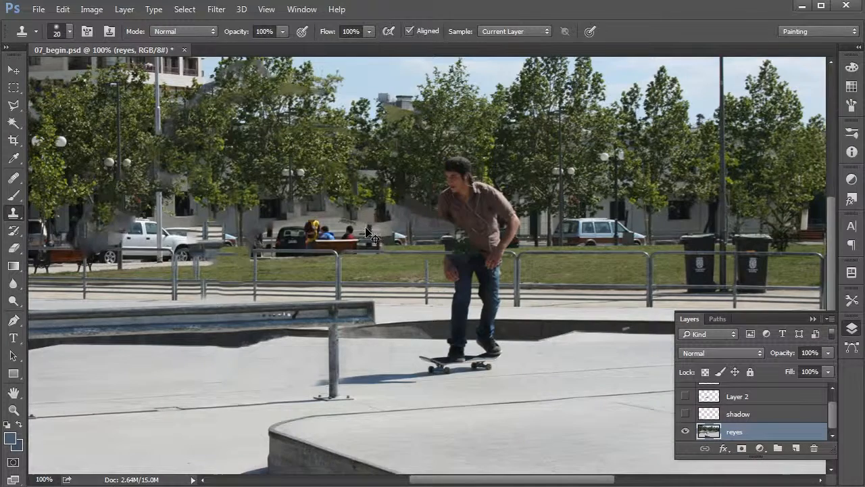
# Outline the skateboarder and his skateboard loosely with a closed Polygonal Lasso selection at 0 px feather.
pyautogui.hotkey('ctrl', '+')
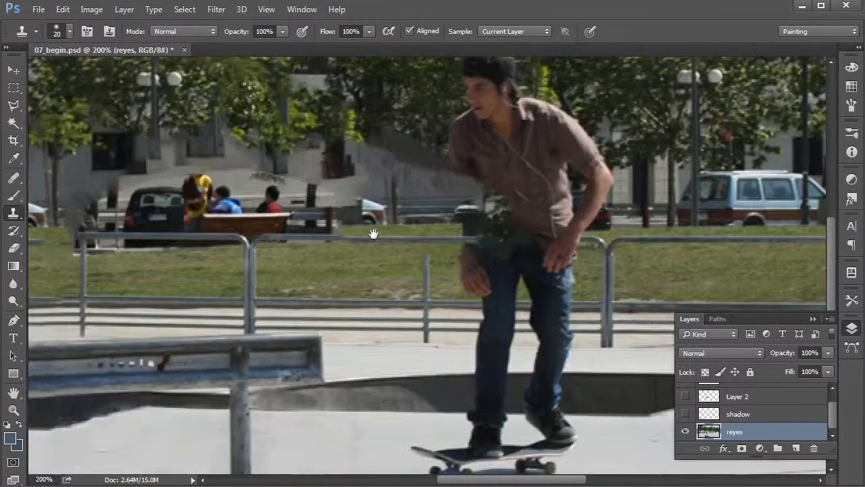
pyautogui.moveTo(348, 246)
pyautogui.mouseDown()
pyautogui.moveTo(373, 228)
pyautogui.moveTo(332, 278)
pyautogui.mouseUp()
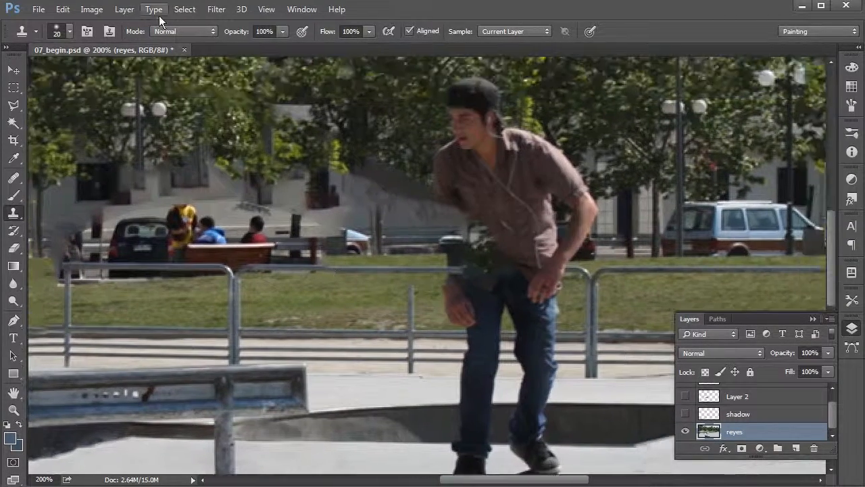
pyautogui.press('l')
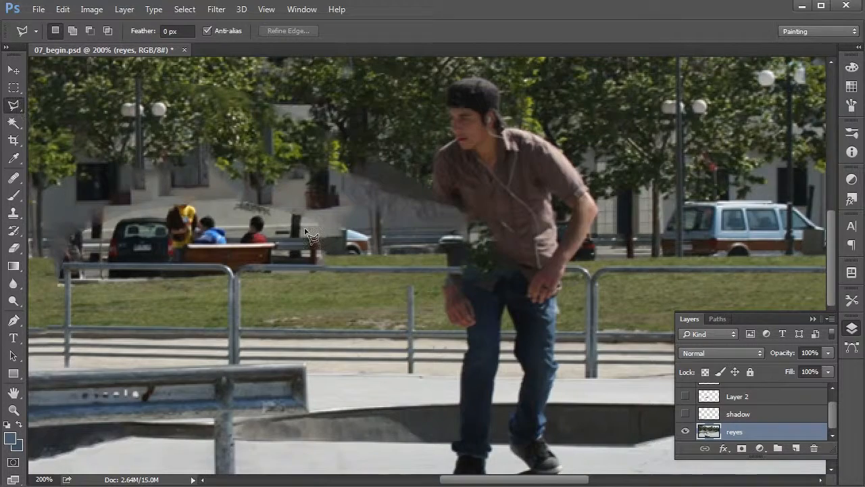
pyautogui.hotkey('ctrl', '+')
pyautogui.hotkey('ctrl', '-')
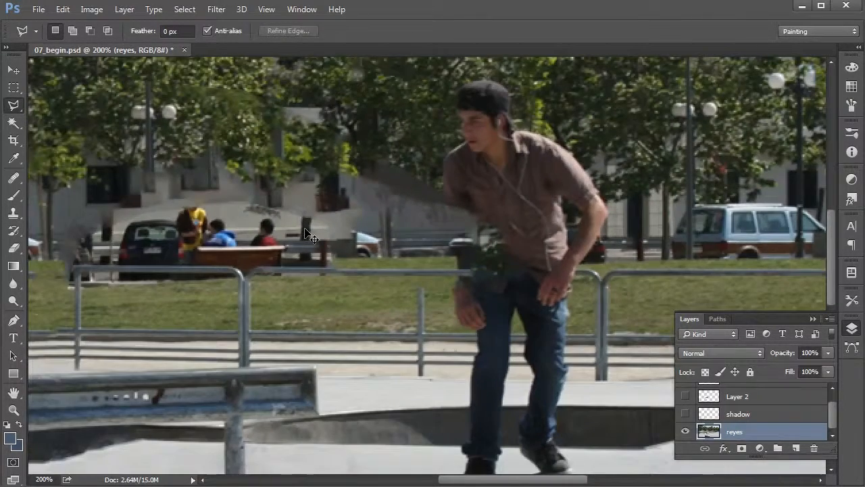
pyautogui.hotkey('ctrl', '-')
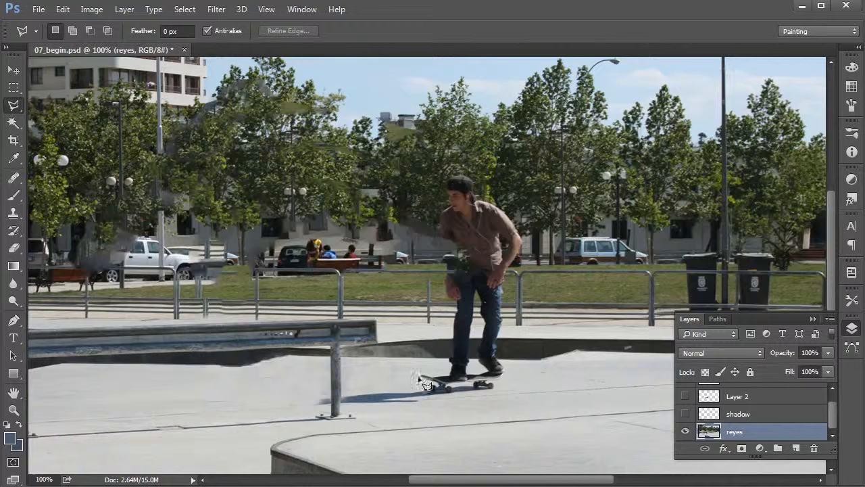
pyautogui.click(414, 368)
pyautogui.click(424, 392)
pyautogui.click(500, 393)
pyautogui.click(511, 363)
pyautogui.click(510, 271)
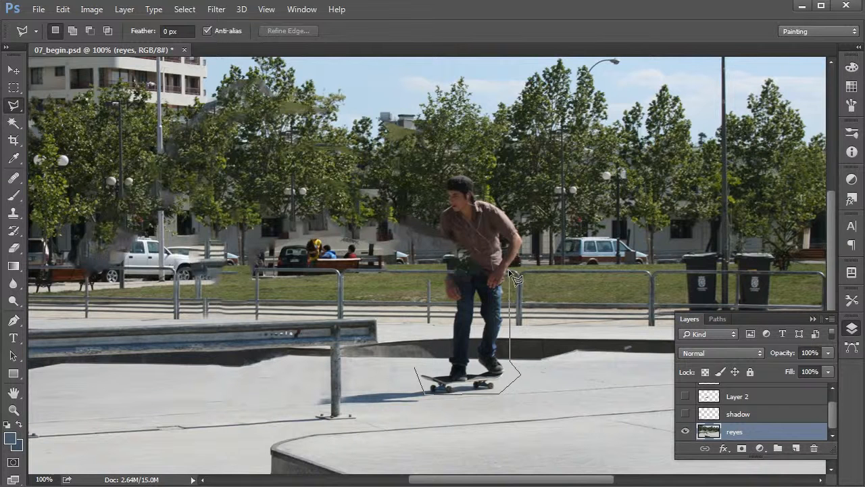
pyautogui.click(531, 248)
pyautogui.click(527, 223)
pyautogui.click(463, 164)
pyautogui.click(432, 181)
pyautogui.click(428, 225)
pyautogui.click(441, 316)
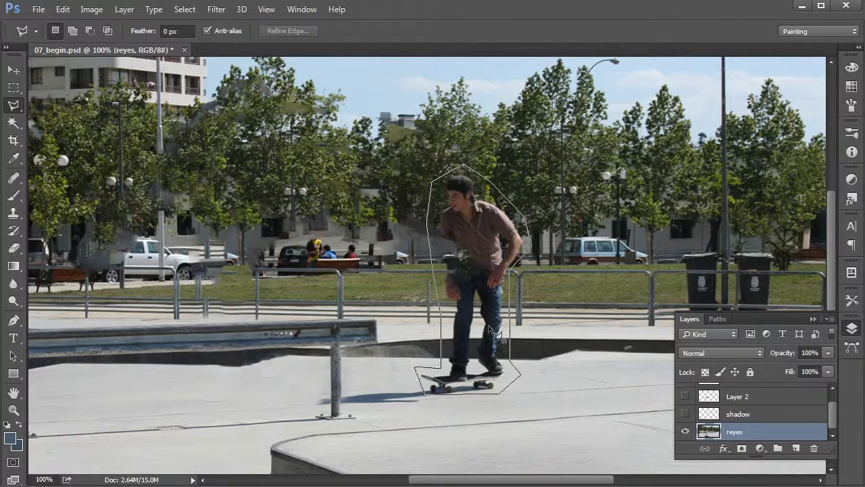
pyautogui.click(428, 366)
# Fill the selected skateboarder area with Content-Aware at Normal mode and 100% opacity, and deselect it.
pyautogui.click(62, 9)
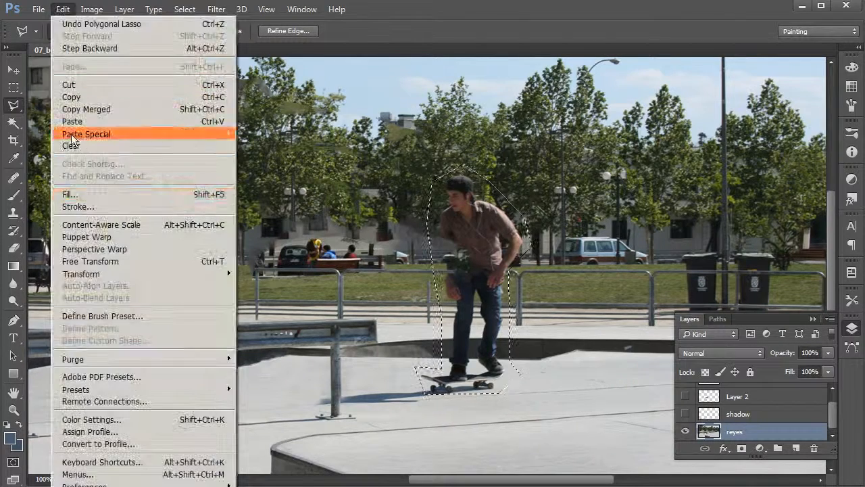
pyautogui.click(89, 194)
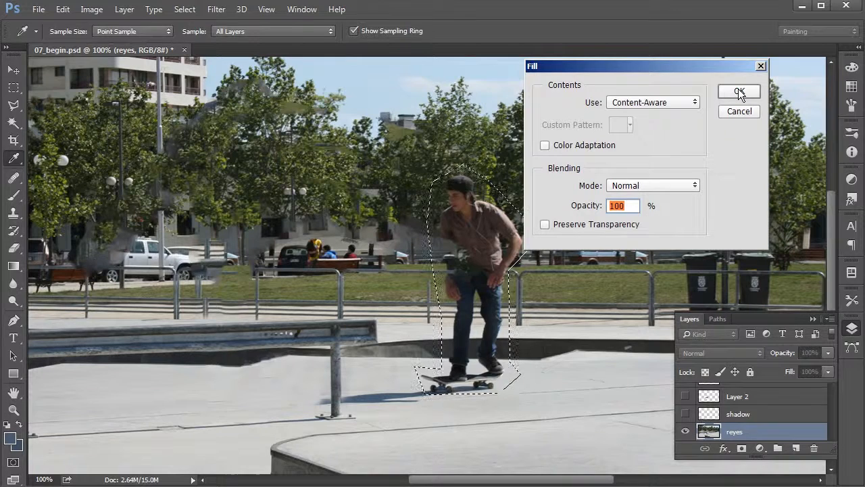
pyautogui.click(738, 92)
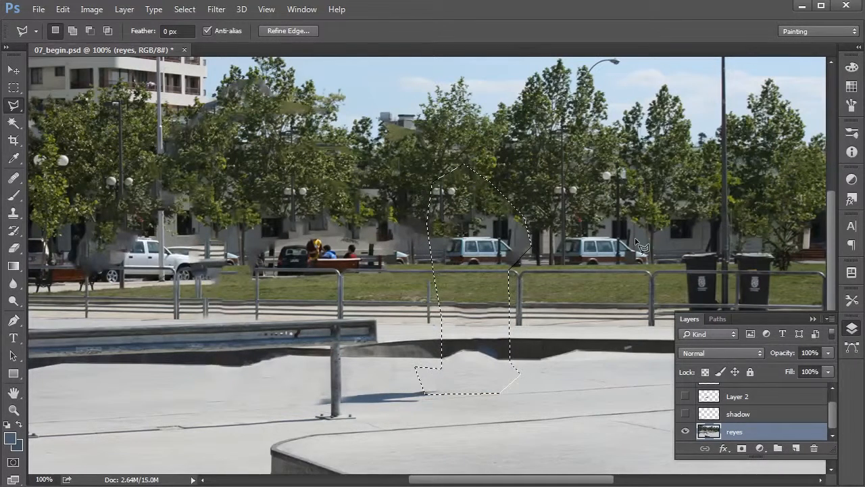
pyautogui.hotkey('ctrl', 'd')
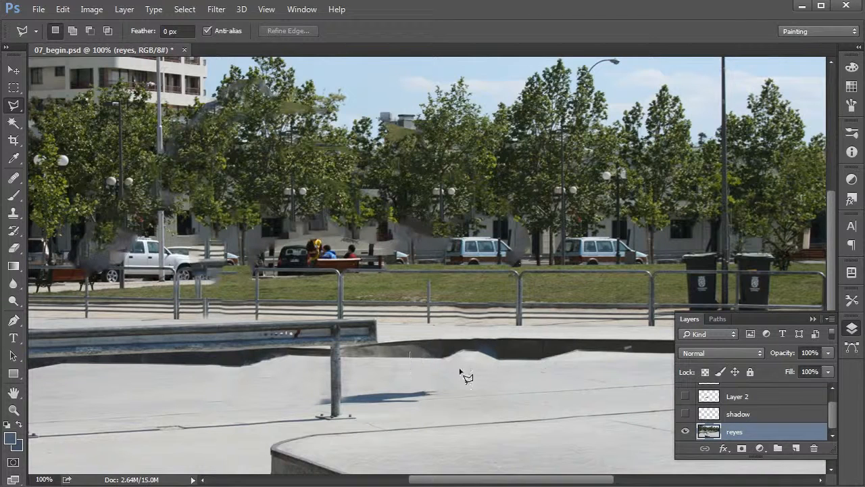
# Clone Stamp clean floor and dark wall texture over the light bump and blue patch along the low wall where the skateboarder stood.
pyautogui.hotkey('ctrl', '+')
pyautogui.moveTo(475, 325); pyautogui.dragTo(421, 240)
pyautogui.press('s')
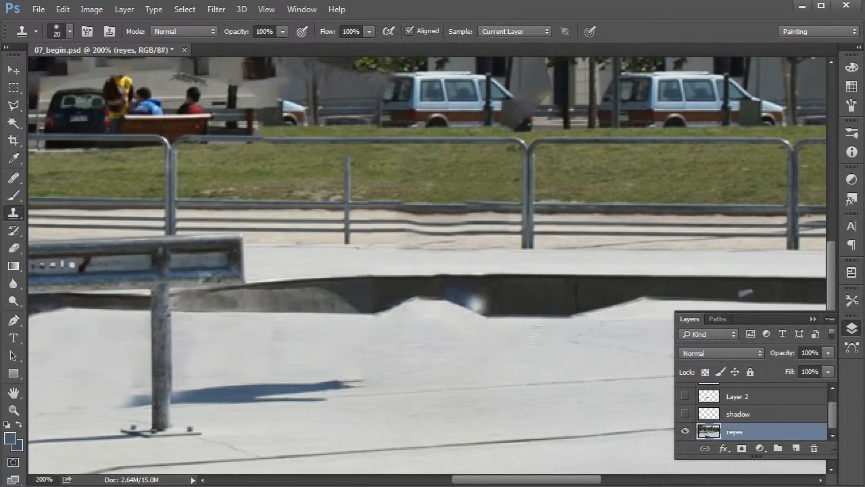
pyautogui.moveTo(445, 327); pyautogui.dragTo(375, 343)
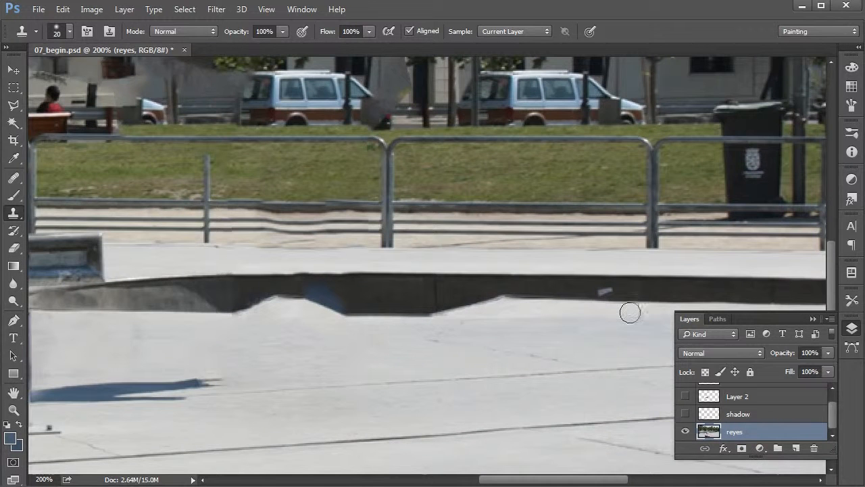
pyautogui.moveTo(589, 316); pyautogui.dragTo(347, 315)
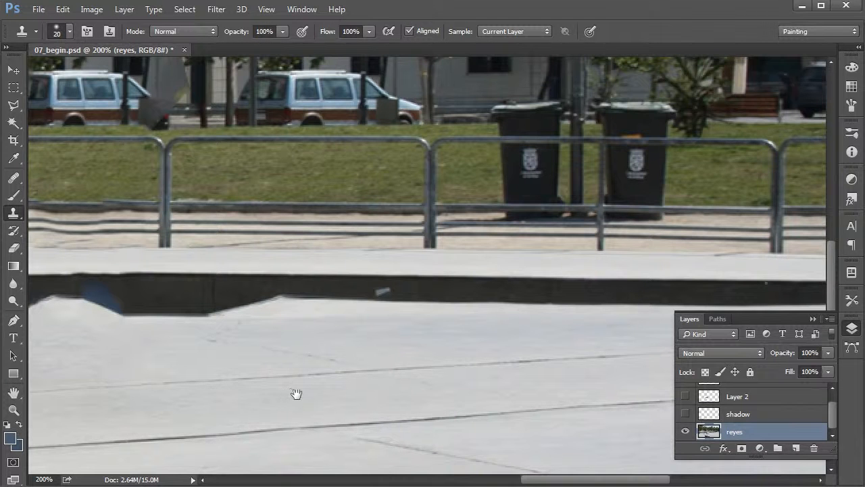
pyautogui.moveTo(290, 394); pyautogui.dragTo(460, 407)
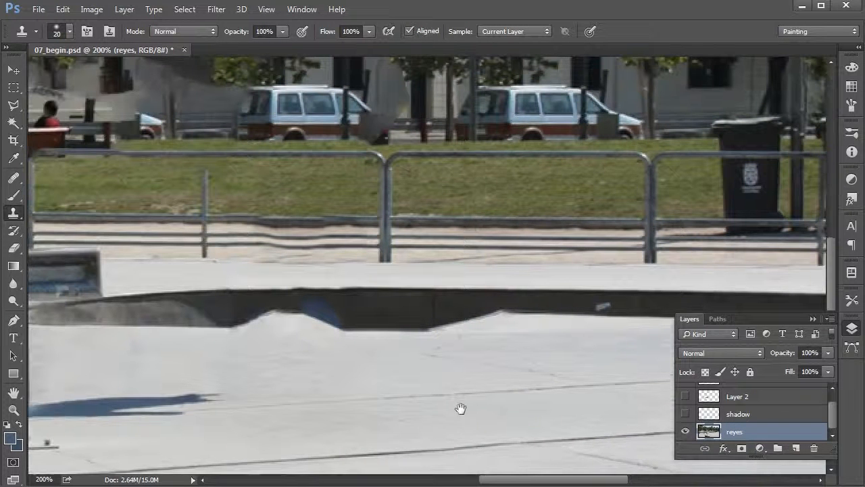
pyautogui.keyDown('alt'); pyautogui.click(358, 330); pyautogui.keyUp('alt')
pyautogui.moveTo(549, 332)
pyautogui.mouseDown()
pyautogui.moveTo(149, 325)
pyautogui.moveTo(175, 317)
pyautogui.mouseUp()
pyautogui.moveTo(415, 317); pyautogui.dragTo(419, 309)
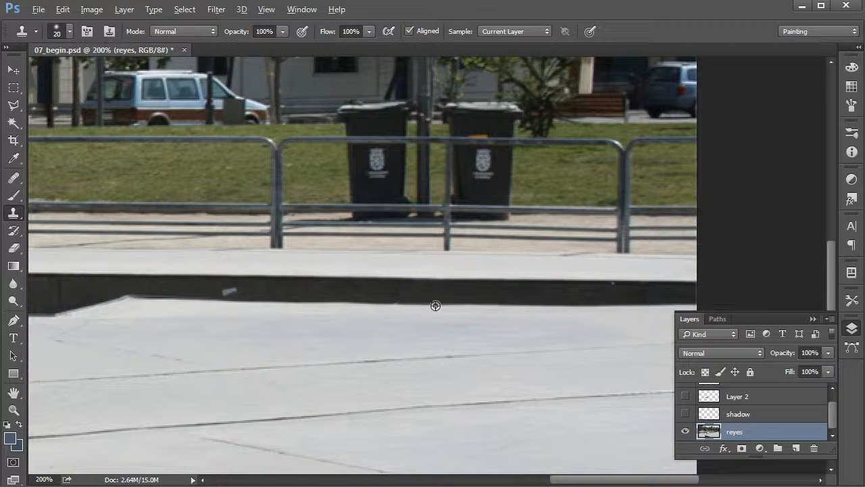
pyautogui.moveTo(257, 369); pyautogui.dragTo(604, 394)
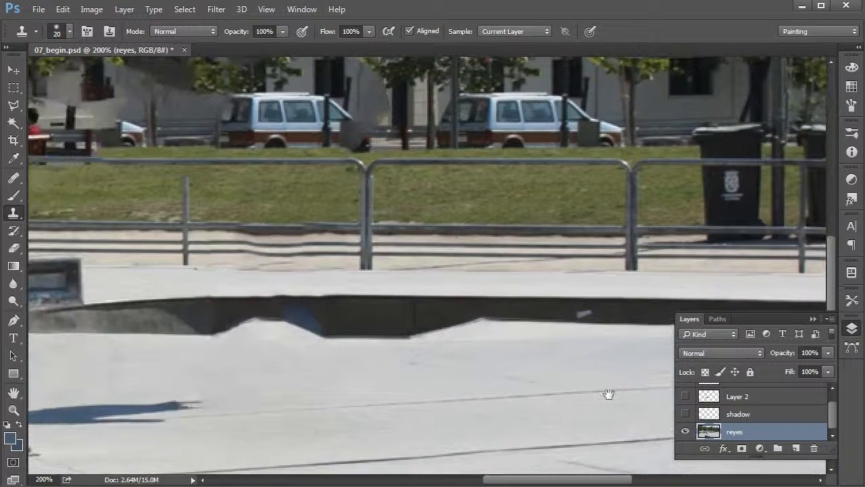
pyautogui.moveTo(362, 336); pyautogui.dragTo(224, 341)
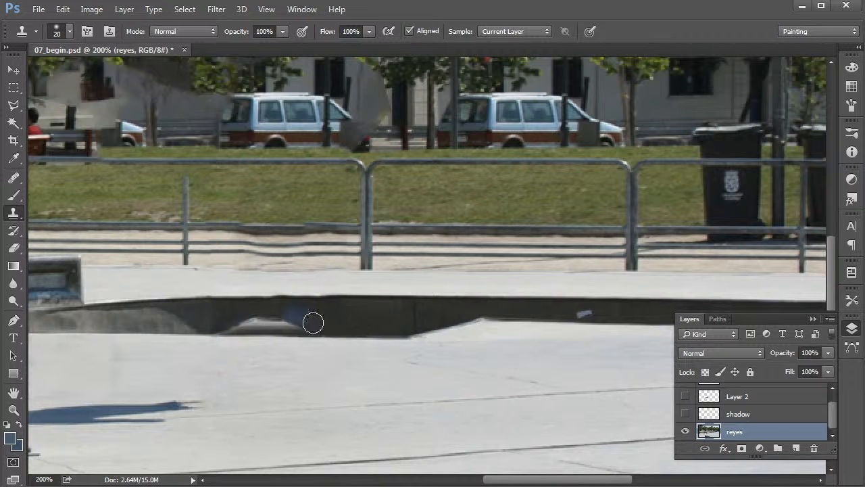
pyautogui.moveTo(308, 321)
pyautogui.mouseDown()
pyautogui.moveTo(249, 322)
pyautogui.moveTo(273, 319)
pyautogui.moveTo(253, 318)
pyautogui.mouseUp()
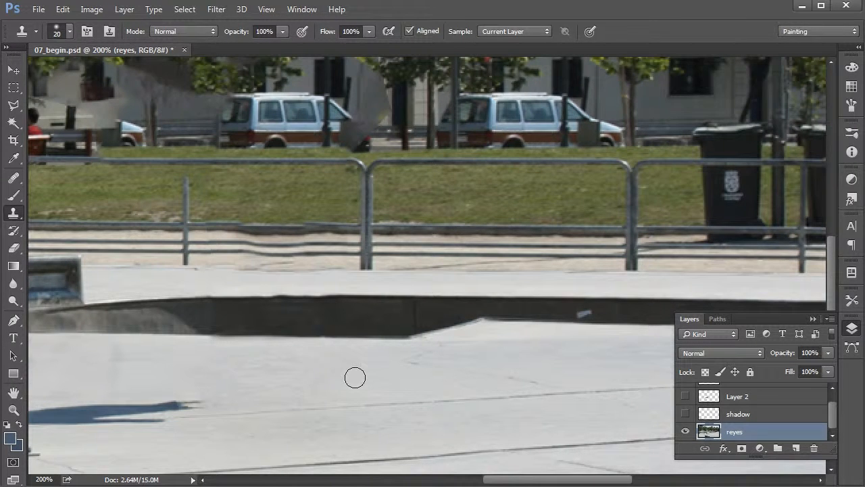
# Clone clean concrete over the skateboarder's leftover blue shadow on the floor beside the rail post.
pyautogui.hotkey('ctrl', '-')
pyautogui.hotkey('ctrl', '-')
pyautogui.hotkey('ctrl', '-')
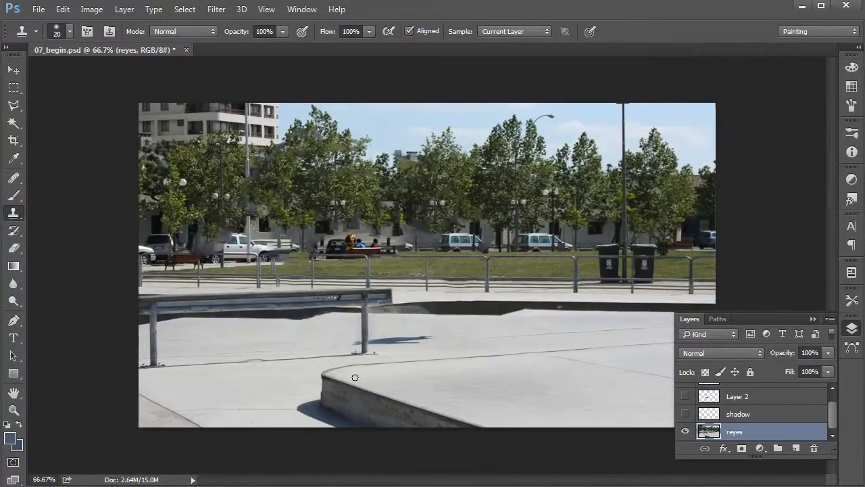
pyautogui.hotkey('ctrl', '+')
pyautogui.hotkey('ctrl', '+')
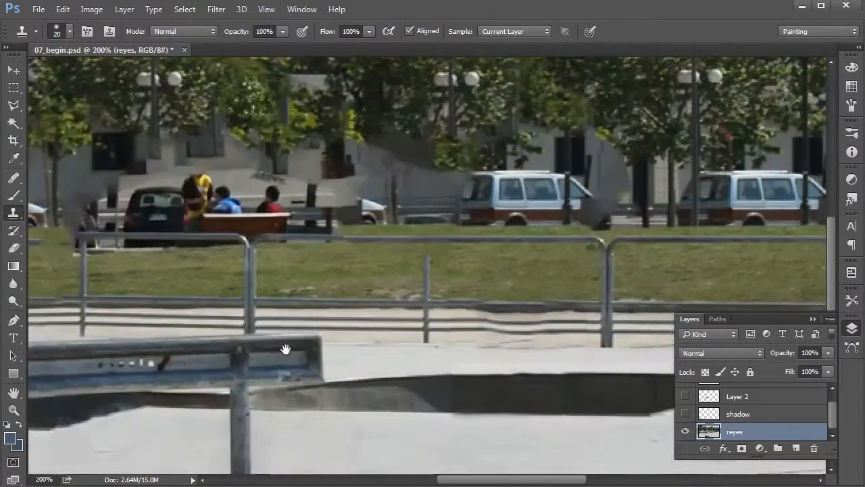
pyautogui.moveTo(411, 436)
pyautogui.mouseDown()
pyautogui.moveTo(419, 344)
pyautogui.moveTo(454, 267)
pyautogui.moveTo(460, 273)
pyautogui.mouseUp()
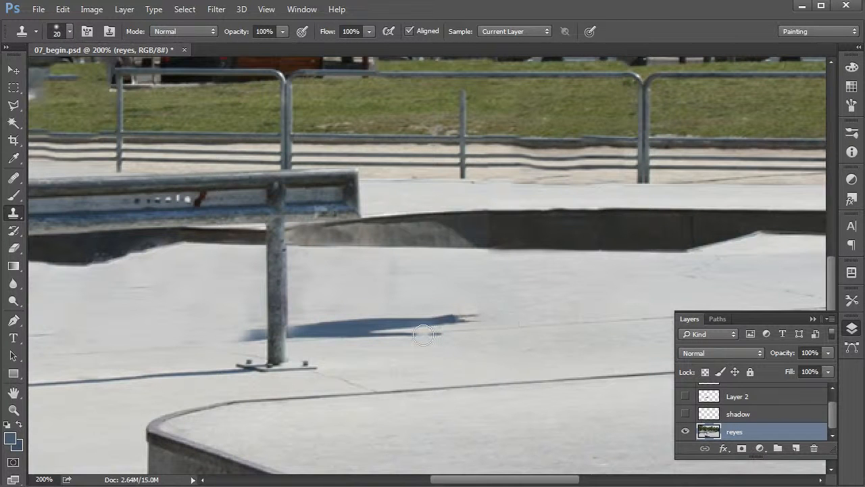
pyautogui.moveTo(439, 332); pyautogui.dragTo(434, 330)
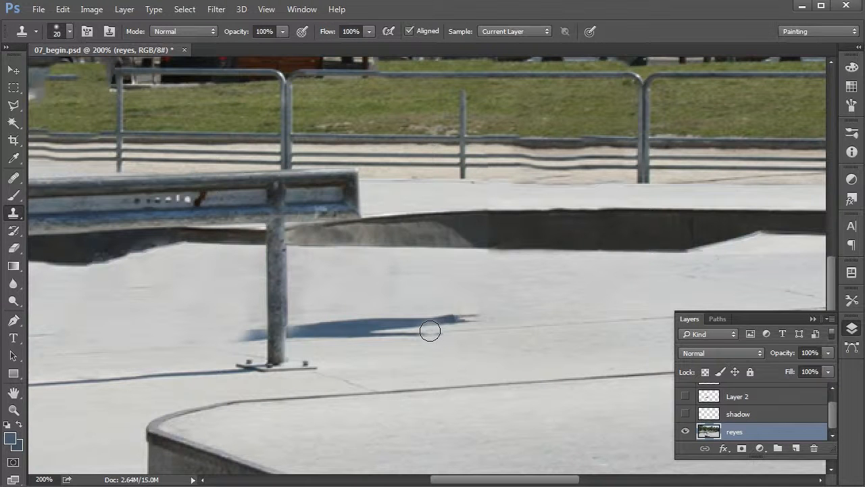
pyautogui.moveTo(434, 332)
pyautogui.mouseDown()
pyautogui.moveTo(477, 317)
pyautogui.moveTo(401, 327)
pyautogui.moveTo(404, 334)
pyautogui.moveTo(375, 323)
pyautogui.moveTo(359, 334)
pyautogui.moveTo(372, 335)
pyautogui.moveTo(350, 336)
pyautogui.moveTo(329, 322)
pyautogui.moveTo(326, 333)
pyautogui.moveTo(291, 342)
pyautogui.moveTo(409, 358)
pyautogui.mouseUp()
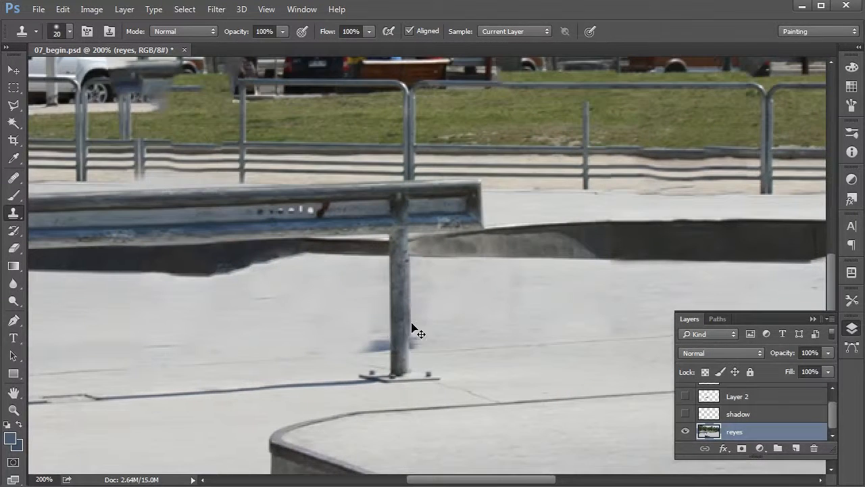
# Clone out the remaining shadow traces on both sides of the rail post, keeping the post's edges clean.
pyautogui.hotkey('ctrl', '+')
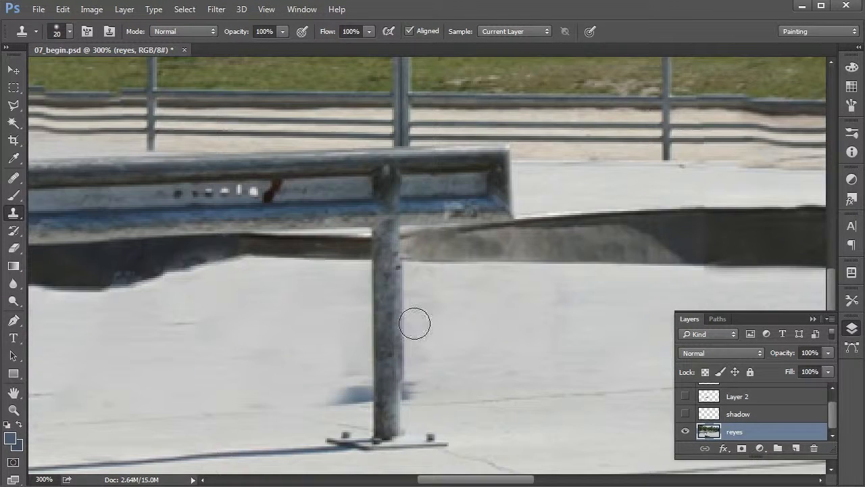
pyautogui.keyDown('alt'); pyautogui.click(372, 294); pyautogui.keyUp('alt')
pyautogui.moveTo(359, 363)
pyautogui.mouseDown()
pyautogui.moveTo(359, 386)
pyautogui.moveTo(373, 392)
pyautogui.mouseUp()
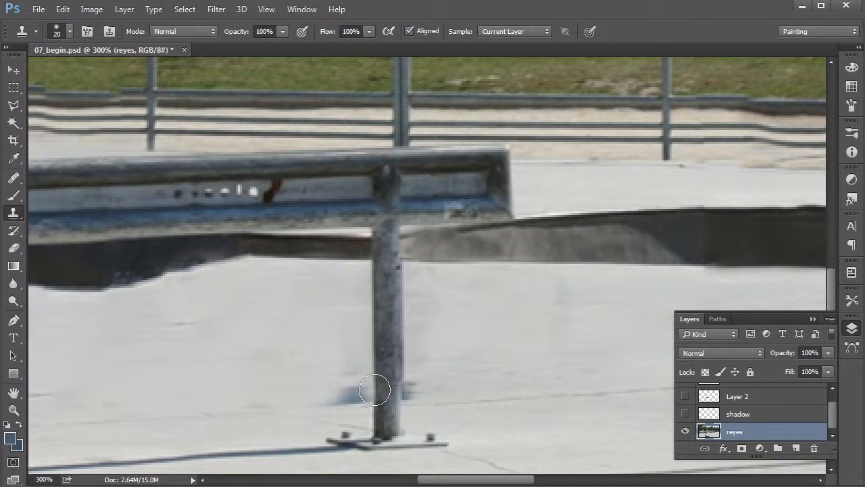
pyautogui.moveTo(367, 392); pyautogui.dragTo(316, 391)
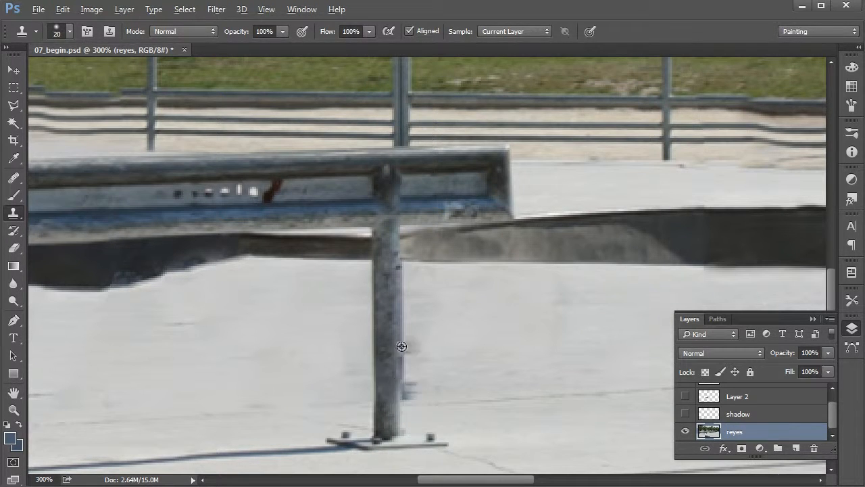
pyautogui.keyDown('alt'); pyautogui.click(403, 316); pyautogui.keyUp('alt')
pyautogui.moveTo(403, 378)
pyautogui.mouseDown()
pyautogui.moveTo(406, 411)
pyautogui.moveTo(397, 397)
pyautogui.moveTo(409, 377)
pyautogui.mouseUp()
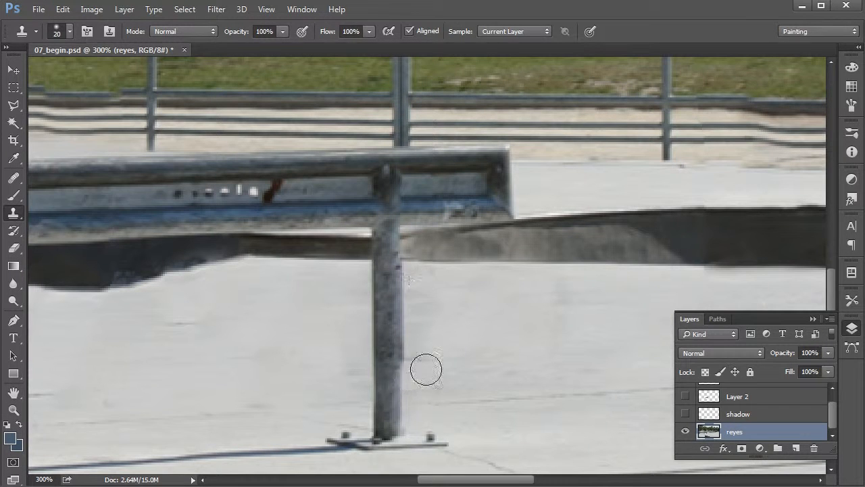
pyautogui.keyDown('alt'); pyautogui.click(511, 346); pyautogui.keyUp('alt')
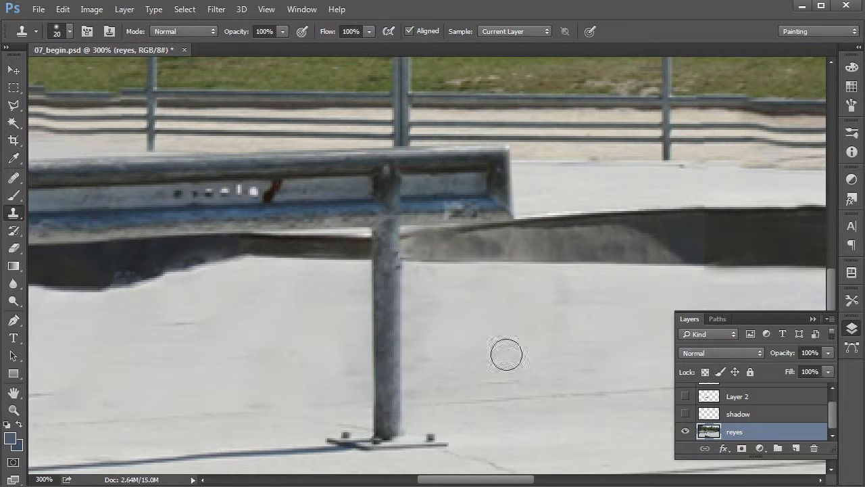
pyautogui.hotkey('ctrl', '-')
pyautogui.hotkey('ctrl', '-')
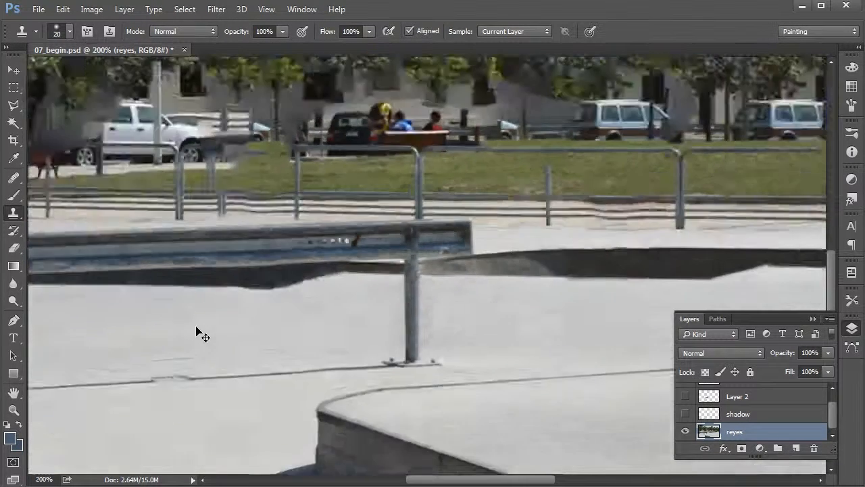
pyautogui.moveTo(397, 222); pyautogui.dragTo(447, 258)
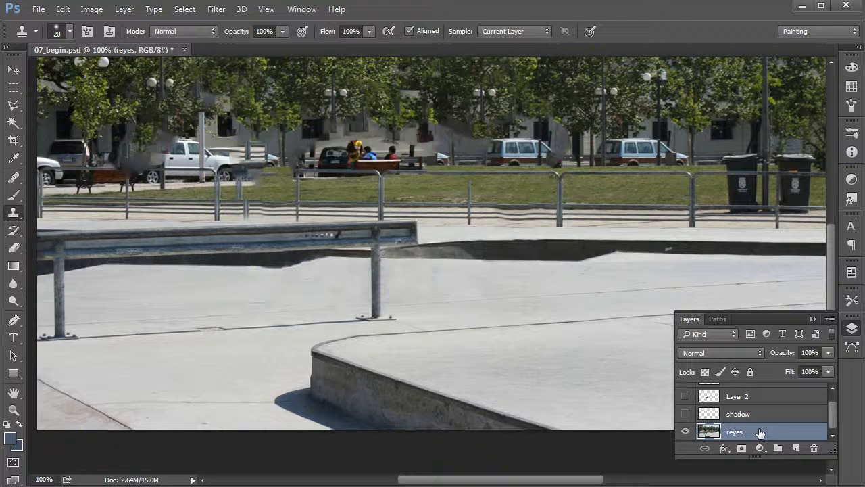
# Duplicate the reyes layer and rename the copy as blur.
pyautogui.hotkey('ctrl', 'j')
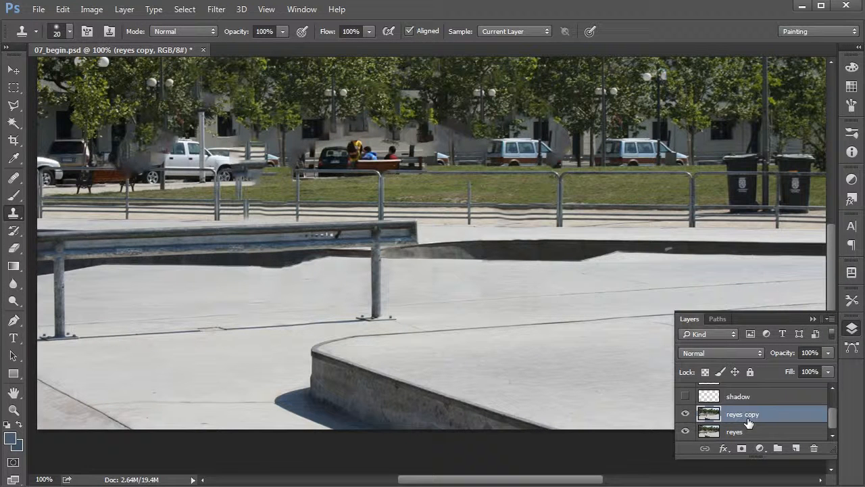
pyautogui.click(751, 431)
pyautogui.click(753, 417)
pyautogui.doubleClick(750, 414)
pyautogui.write('blur')
pyautogui.press('Return')
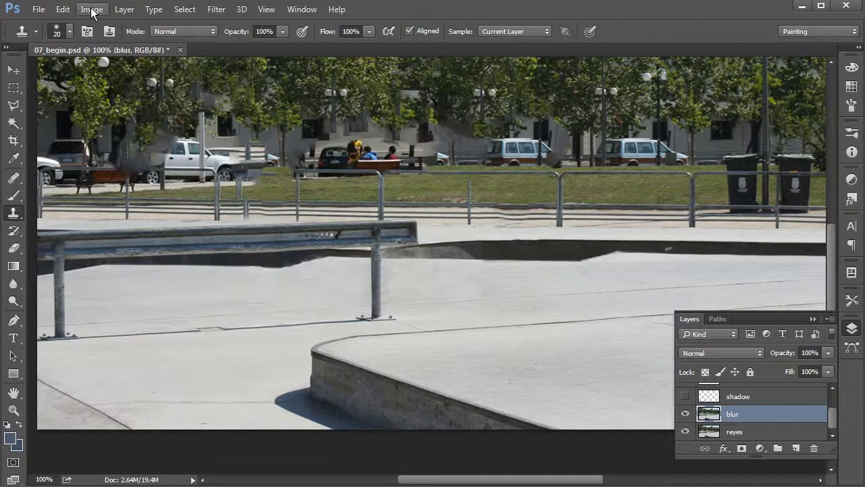
# Apply a Lens Blur to the blur layer with a Hexagon (6) iris and a radius of 15.
pyautogui.click(223, 13)
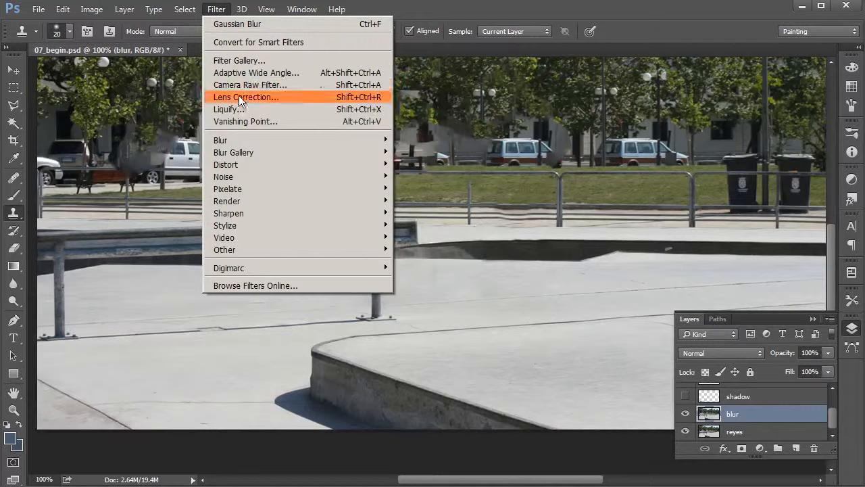
pyautogui.moveTo(252, 143)
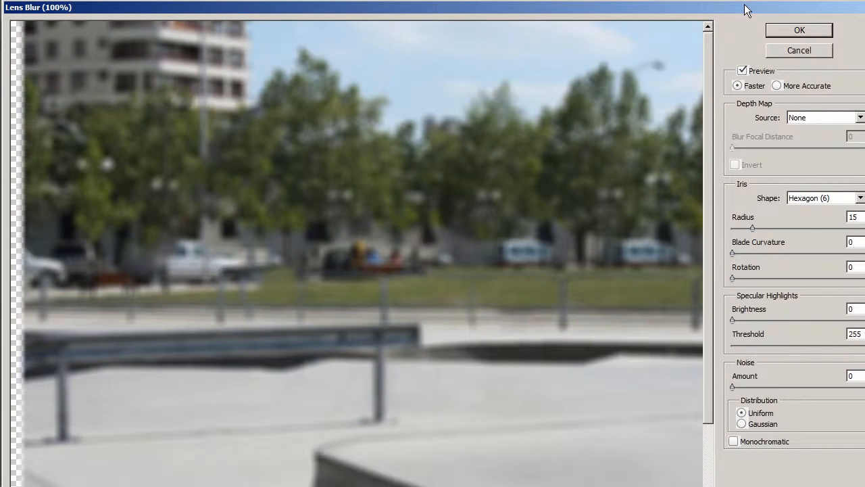
pyautogui.moveTo(864, 2); pyautogui.dragTo(864, 1)
pyautogui.scroll(-3, 554, 233)
pyautogui.scroll(3, 560, 232)
pyautogui.scroll(-3, 563, 224)
pyautogui.scroll(3, 561, 216)
pyautogui.scroll(-2, 561, 216)
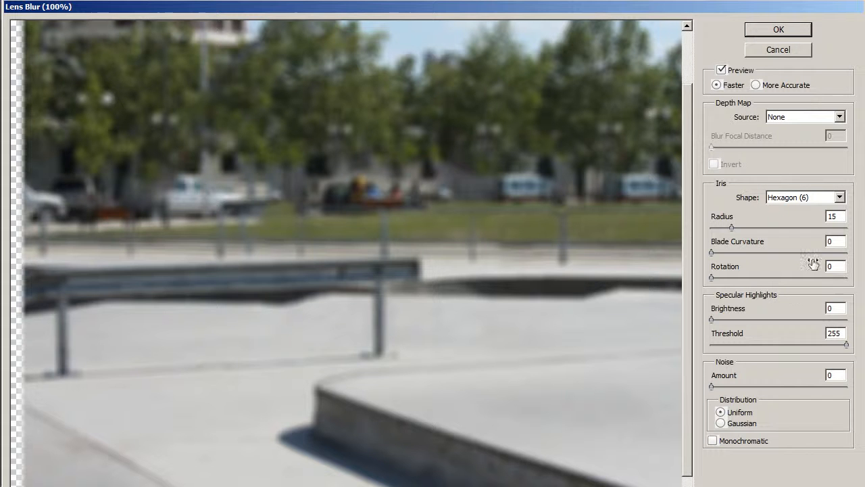
pyautogui.click(781, 30)
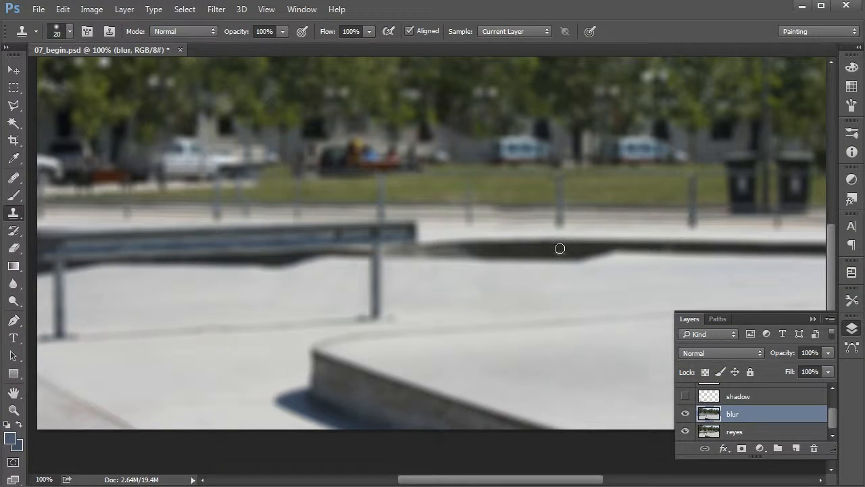
# Add a layer mask to the blur layer and ready the Gradient tool with the Foreground to Background preset.
pyautogui.hotkey('ctrl', '-')
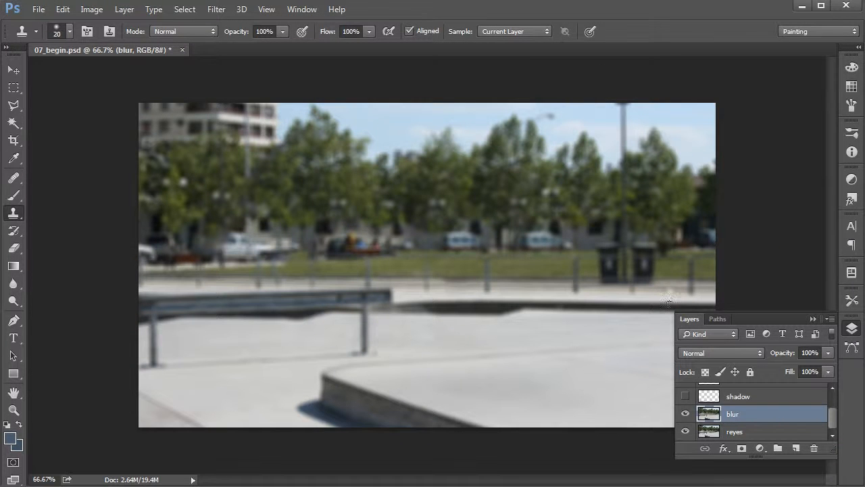
pyautogui.click(742, 449)
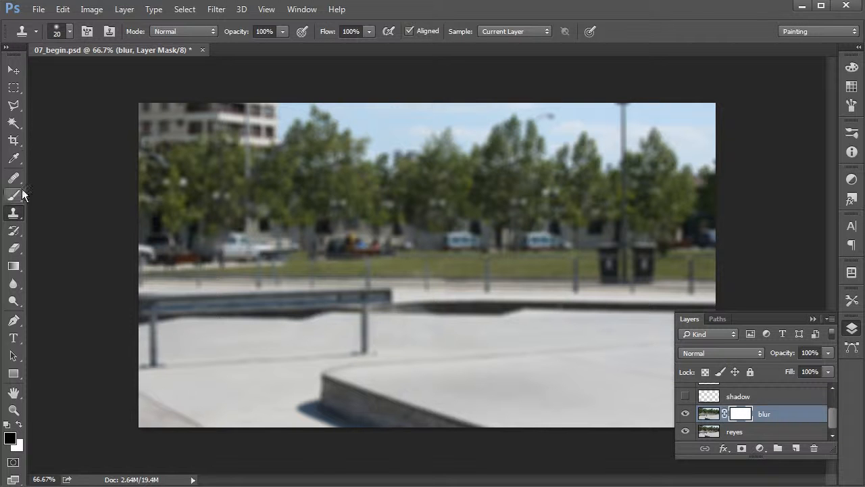
pyautogui.click(13, 266)
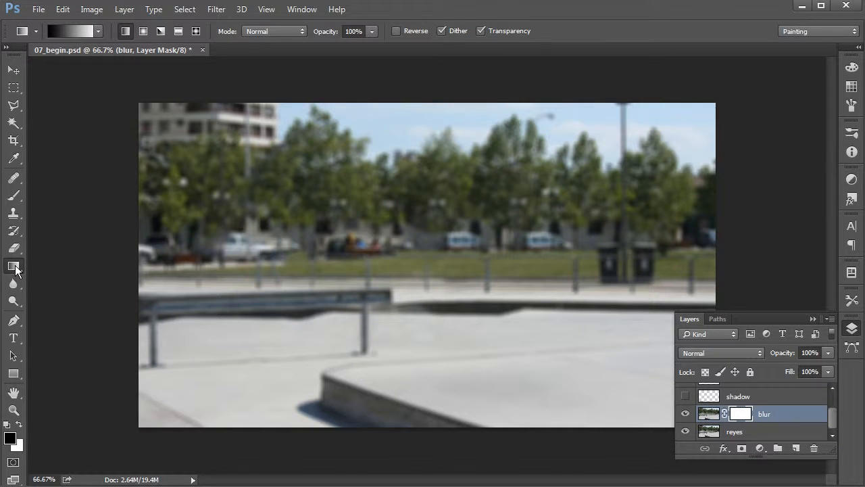
pyautogui.click(55, 32)
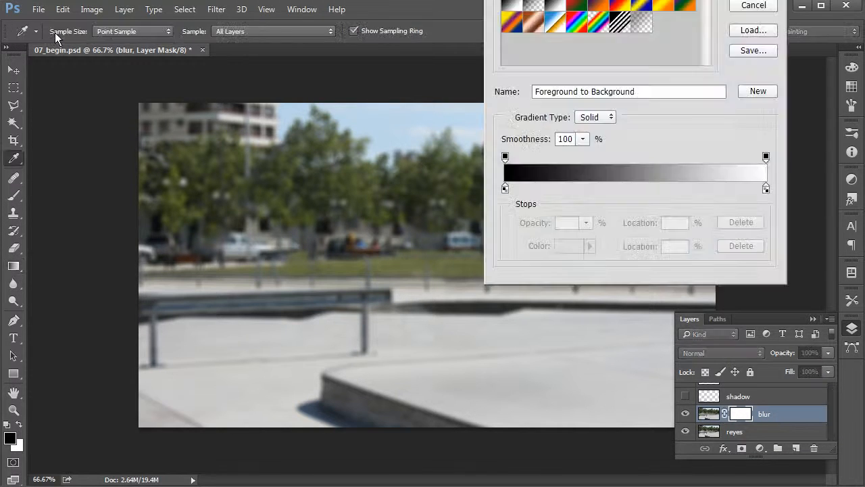
pyautogui.moveTo(540, 0); pyautogui.dragTo(434, 62)
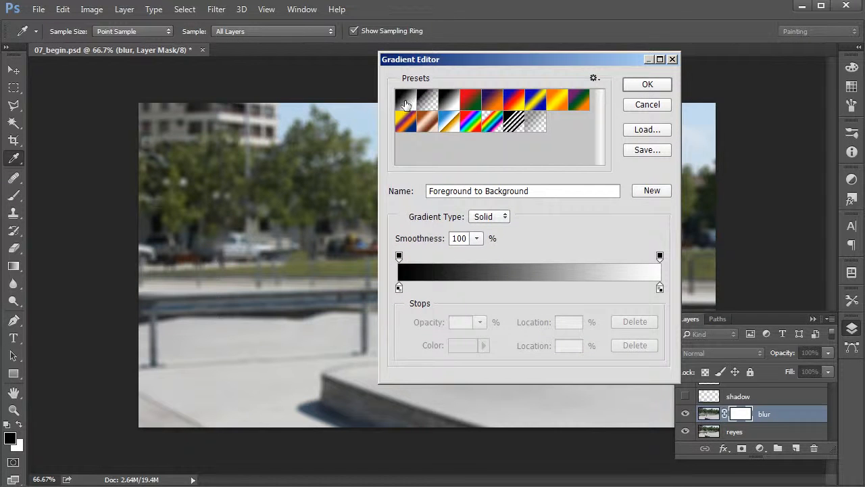
pyautogui.click(649, 84)
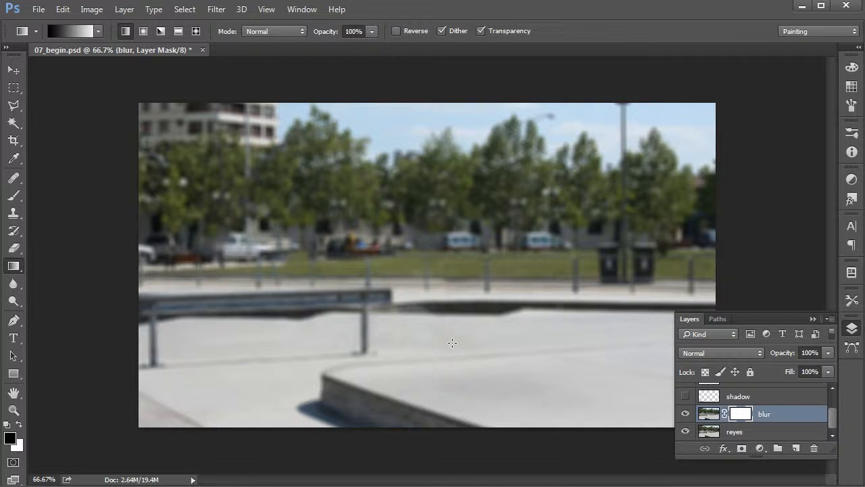
# Draw a linear black-to-white gradient on the blur mask from the foreground ledge up to the grass, redrawing it until the blur fades gradually.
pyautogui.moveTo(450, 390); pyautogui.dragTo(444, 265)
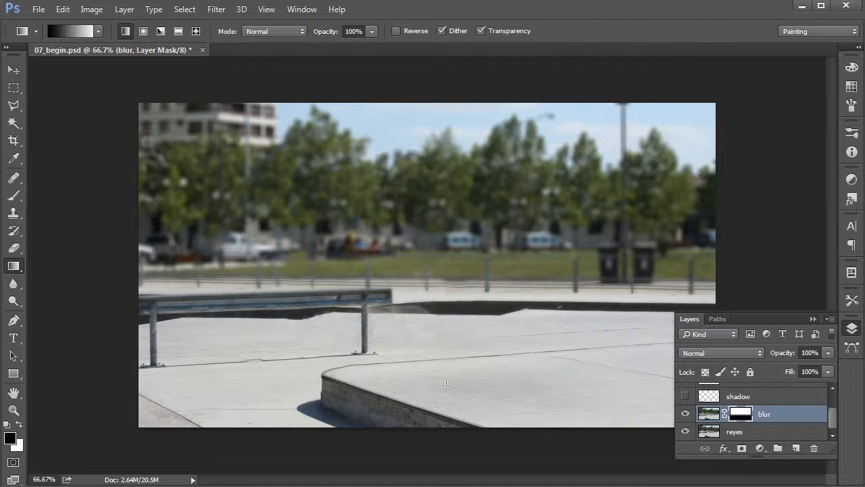
pyautogui.moveTo(452, 402); pyautogui.dragTo(452, 289)
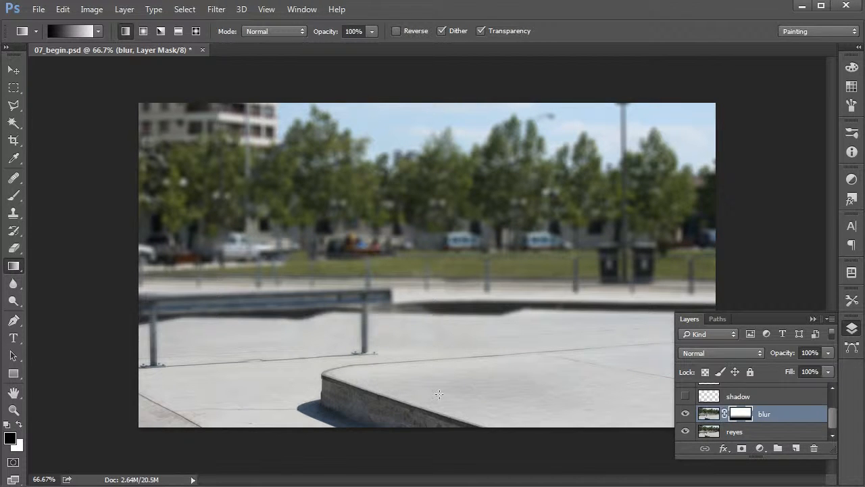
pyautogui.moveTo(381, 391); pyautogui.dragTo(389, 329)
pyautogui.moveTo(438, 405); pyautogui.dragTo(458, 267)
pyautogui.hotkey('ctrl', '+')
pyautogui.hotkey('ctrl', '-')
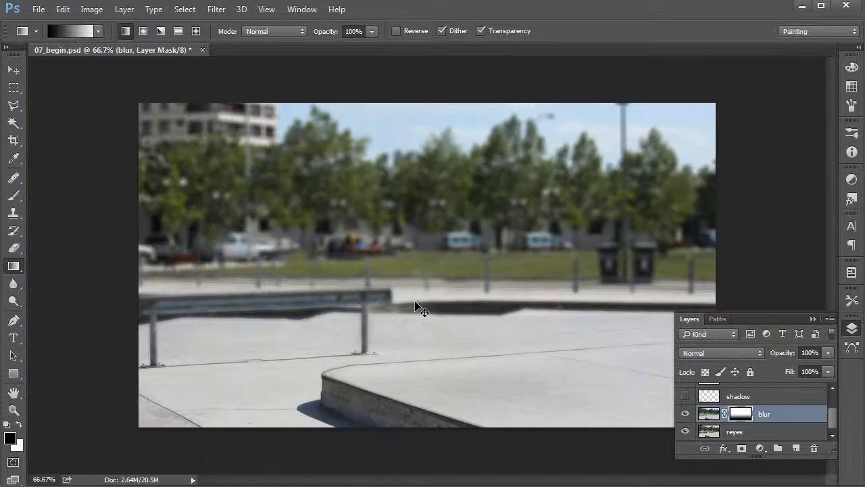
pyautogui.hotkey('ctrl', '+')
pyautogui.hotkey('ctrl', '+')
pyautogui.moveTo(406, 336); pyautogui.dragTo(471, 227)
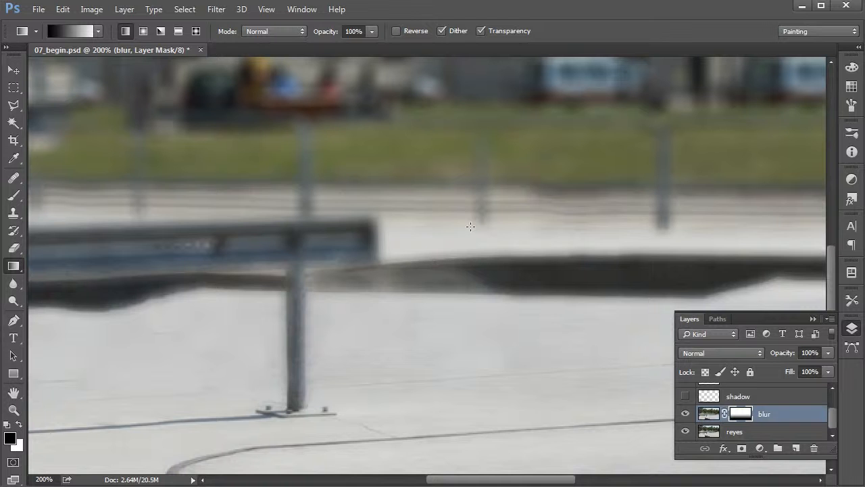
pyautogui.doubleClick(741, 416)
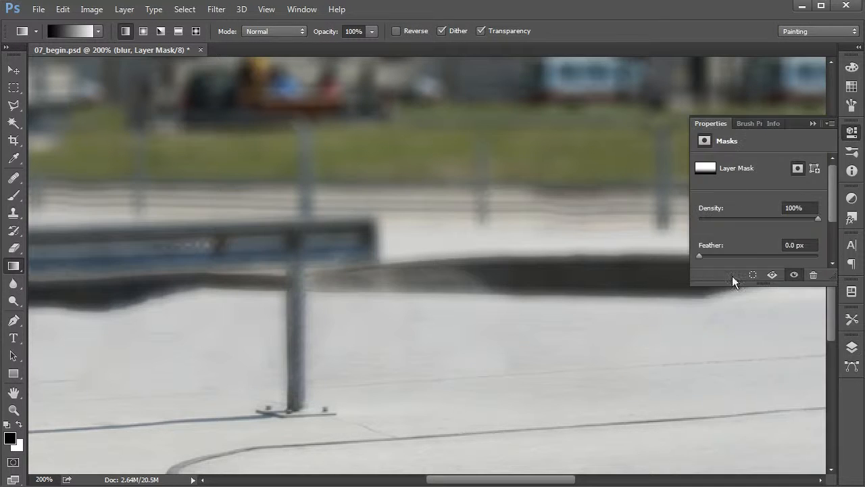
pyautogui.click(813, 123)
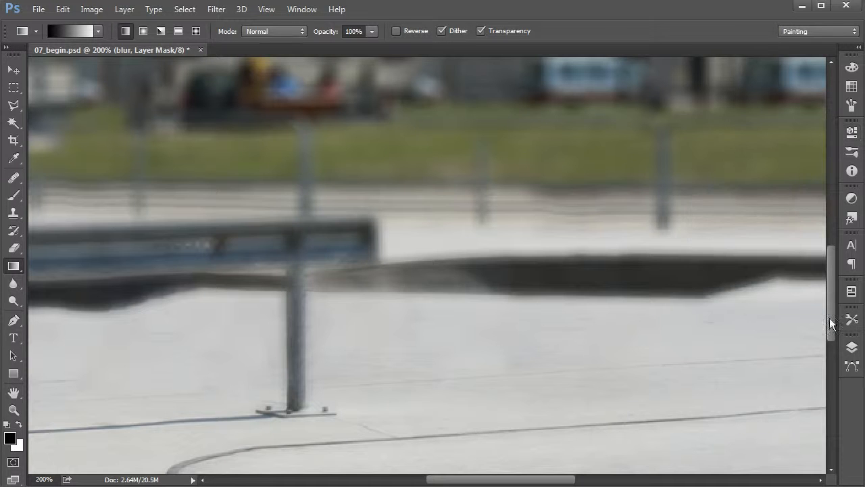
pyautogui.click(852, 347)
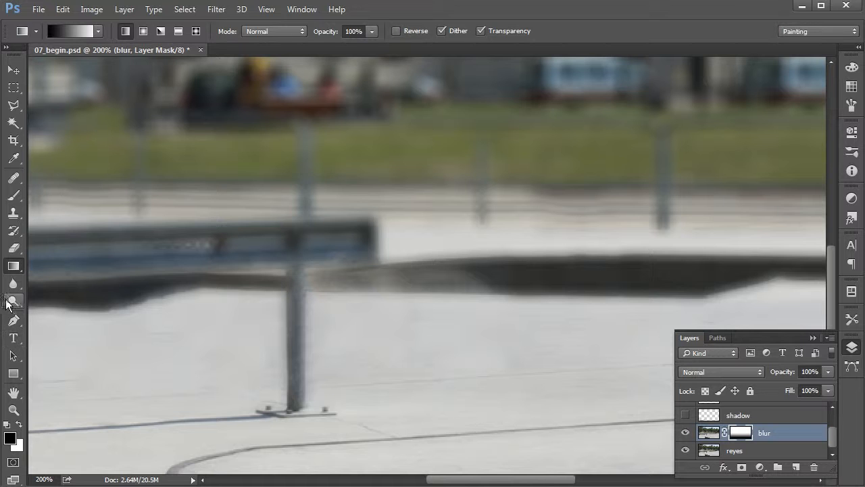
# Brush black on the blur mask over the rail post nearest the ledge and the rail's end, enlarging the brush to 15 px.
pyautogui.press('b')
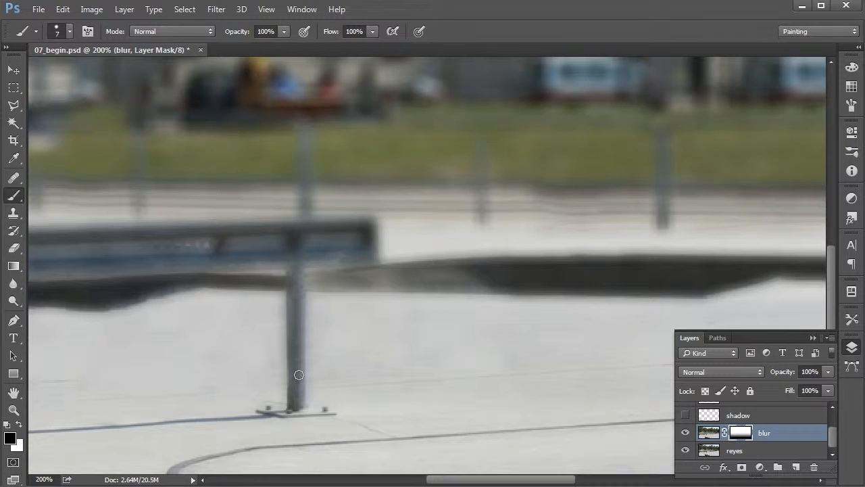
pyautogui.moveTo(299, 310)
pyautogui.mouseDown()
pyautogui.moveTo(299, 291)
pyautogui.moveTo(293, 391)
pyautogui.mouseUp()
pyautogui.moveTo(302, 324)
pyautogui.mouseDown()
pyautogui.moveTo(295, 258)
pyautogui.moveTo(297, 391)
pyautogui.mouseUp()
pyautogui.press(']')
pyautogui.press(']')
pyautogui.press(']')
pyautogui.press(']')
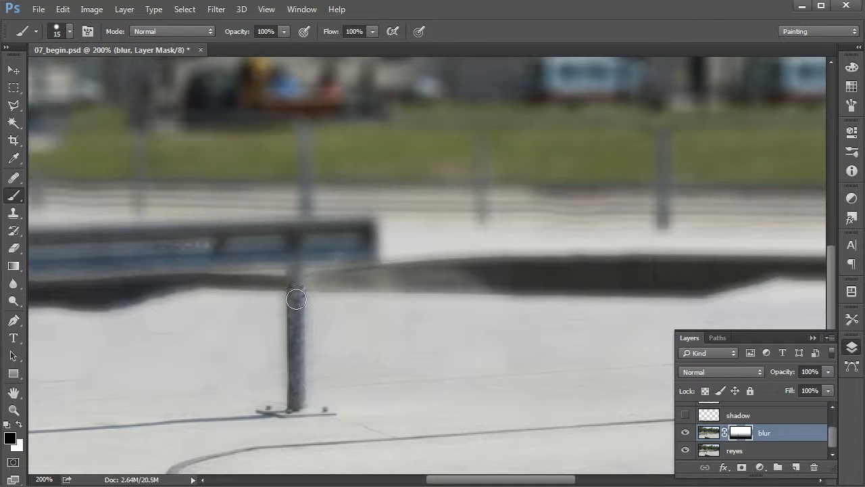
pyautogui.moveTo(296, 260); pyautogui.dragTo(313, 238)
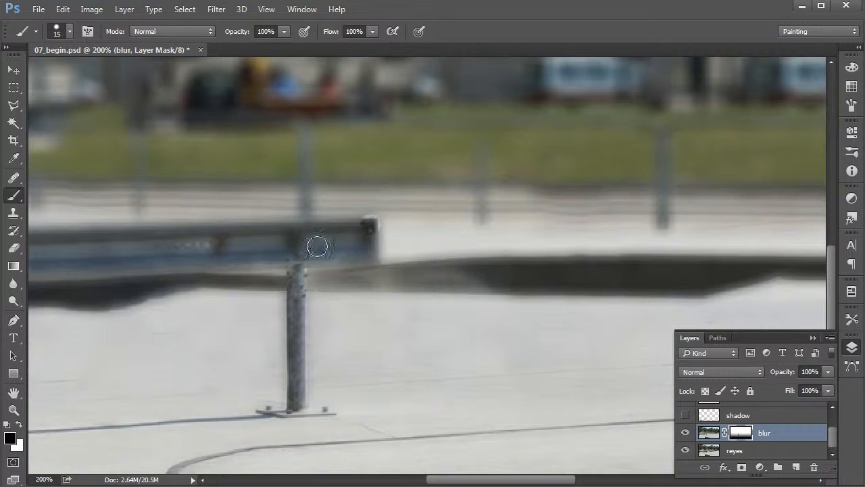
# Paint straight black strokes on the blur mask along the rail's upper and lower bars and down its other post.
pyautogui.moveTo(401, 247); pyautogui.dragTo(779, 255)
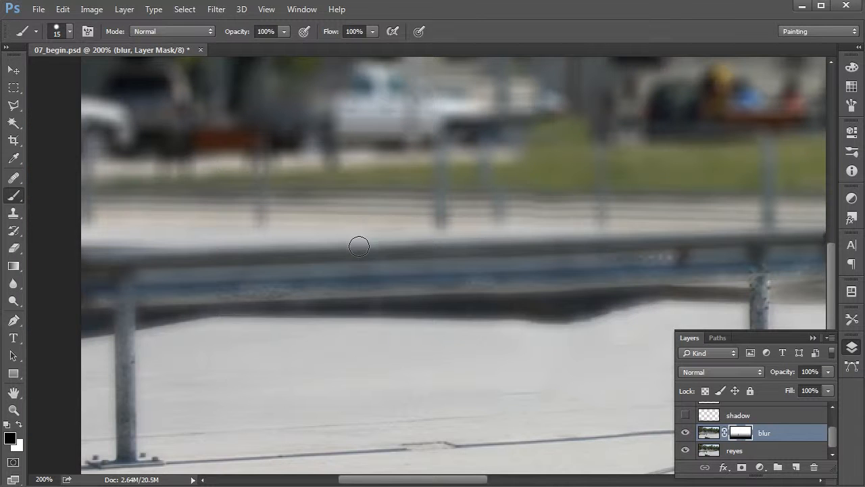
pyautogui.keyDown('shift'); pyautogui.click(84, 256); pyautogui.keyUp('shift')
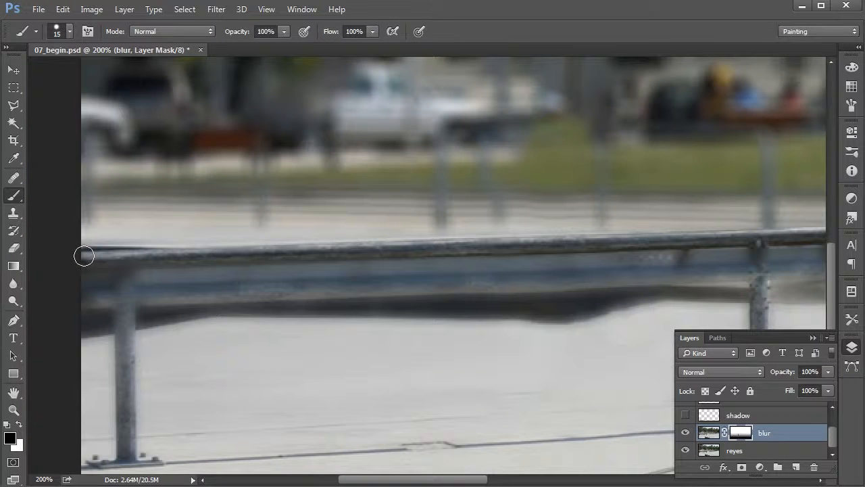
pyautogui.moveTo(386, 276); pyautogui.dragTo(230, 247)
pyautogui.moveTo(677, 210)
pyautogui.mouseDown()
pyautogui.moveTo(677, 242)
pyautogui.moveTo(576, 235)
pyautogui.moveTo(549, 246)
pyautogui.mouseUp()
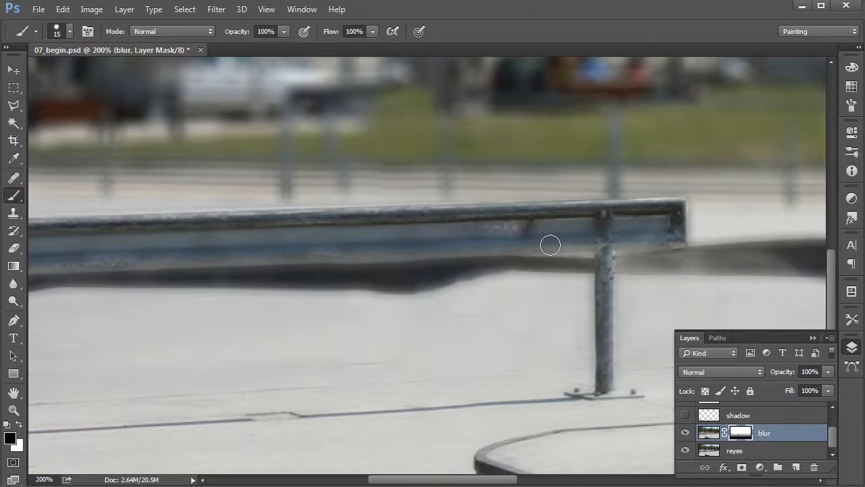
pyautogui.keyDown('shift'); pyautogui.click(105, 261); pyautogui.keyUp('shift')
pyautogui.moveTo(194, 270); pyautogui.dragTo(492, 275)
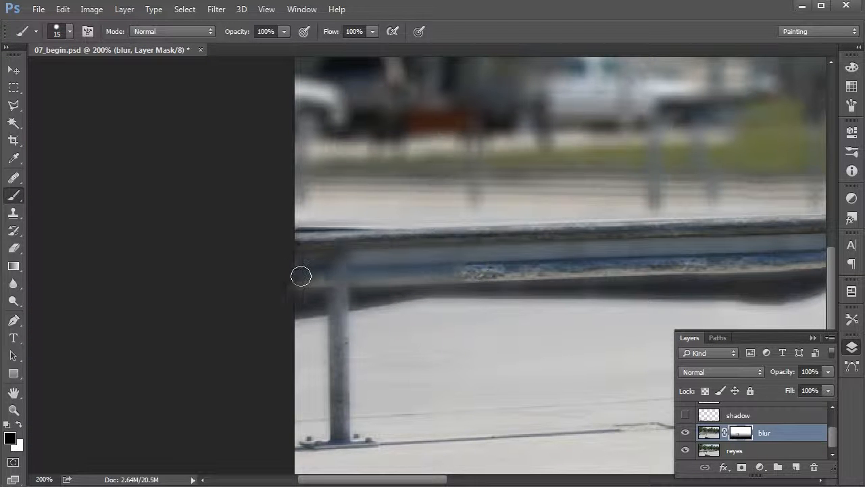
pyautogui.keyDown('shift'); pyautogui.click(290, 278); pyautogui.keyUp('shift')
pyautogui.click(338, 284)
pyautogui.keyDown('shift'); pyautogui.click(339, 409); pyautogui.keyUp('shift')
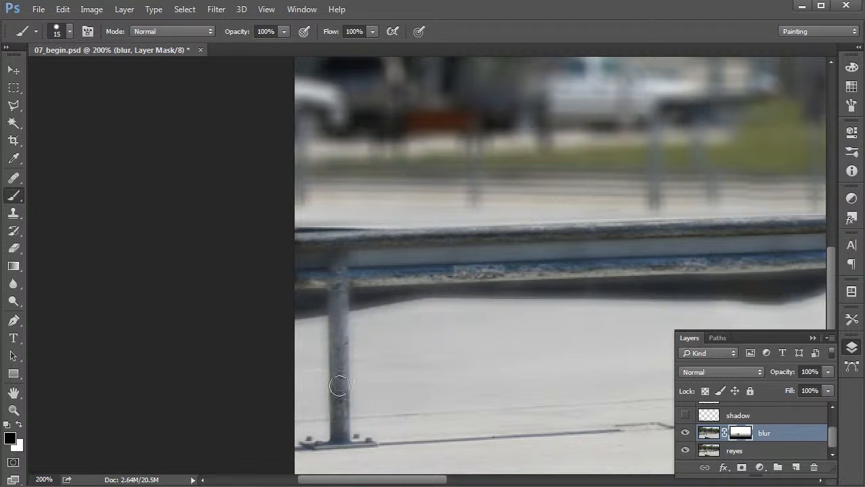
# Paint white on the blur mask with a 6 px brush just beneath the rail's overhanging end to restore the blur there.
pyautogui.moveTo(400, 270)
pyautogui.mouseDown()
pyautogui.moveTo(104, 305)
pyautogui.moveTo(226, 232)
pyautogui.moveTo(147, 241)
pyautogui.moveTo(160, 242)
pyautogui.mouseUp()
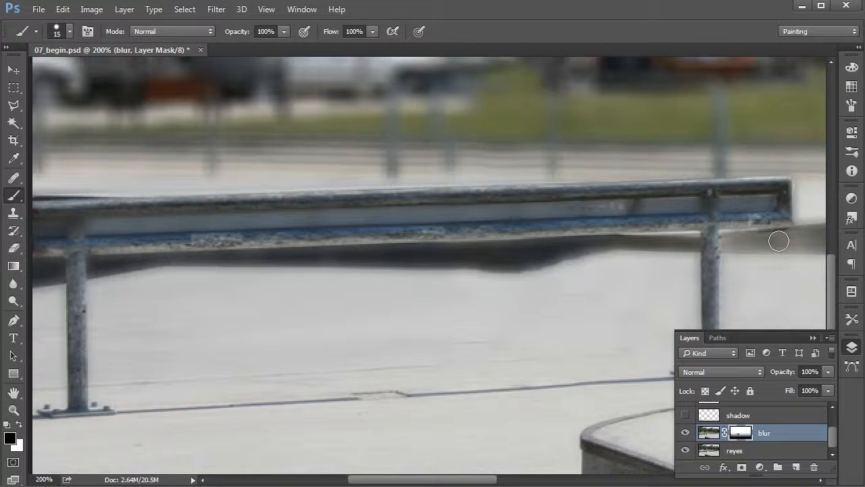
pyautogui.press('x')
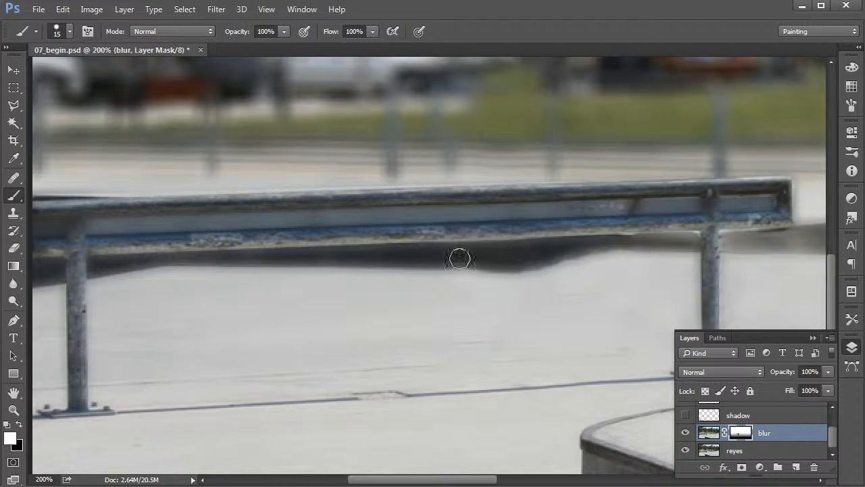
pyautogui.press('[')
pyautogui.press('[')
pyautogui.press('[')
pyautogui.press('[')
pyautogui.press('[')
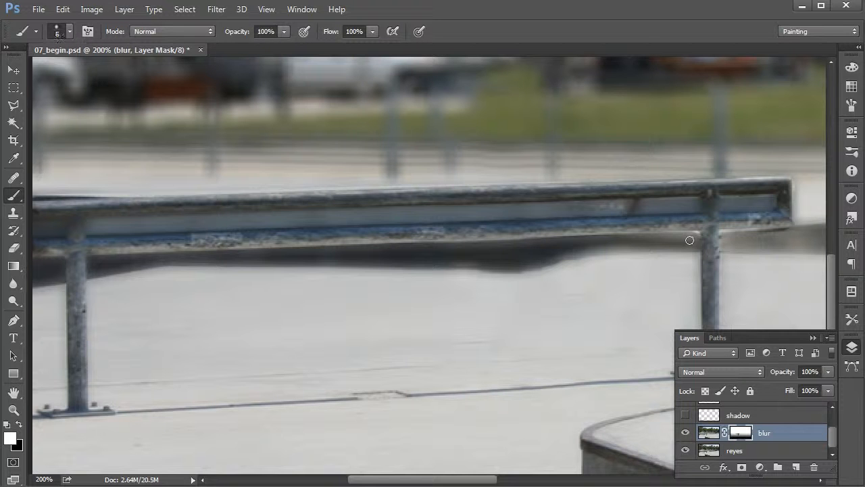
pyautogui.click(723, 235)
pyautogui.keyDown('shift'); pyautogui.click(787, 231); pyautogui.keyUp('shift')
# Paint white on the blur mask around the rail's end face and along its top edge to clean up the sharp fringe.
pyautogui.moveTo(799, 226); pyautogui.dragTo(689, 278)
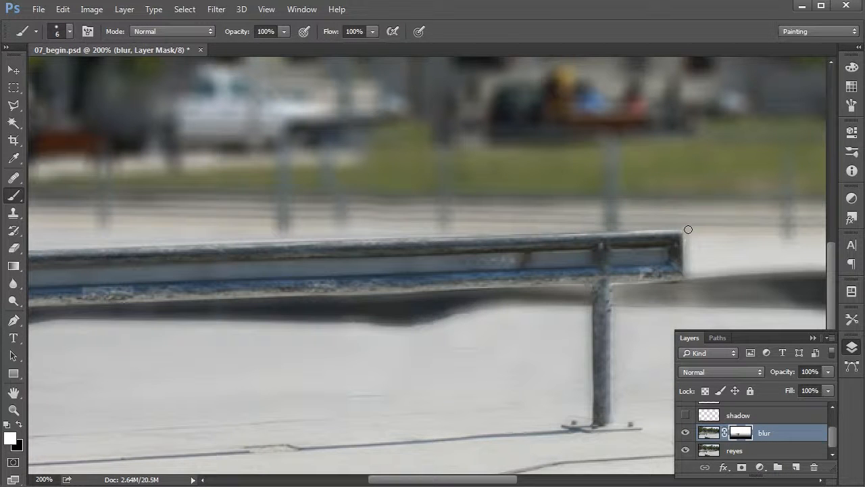
pyautogui.moveTo(690, 237); pyautogui.dragTo(697, 288)
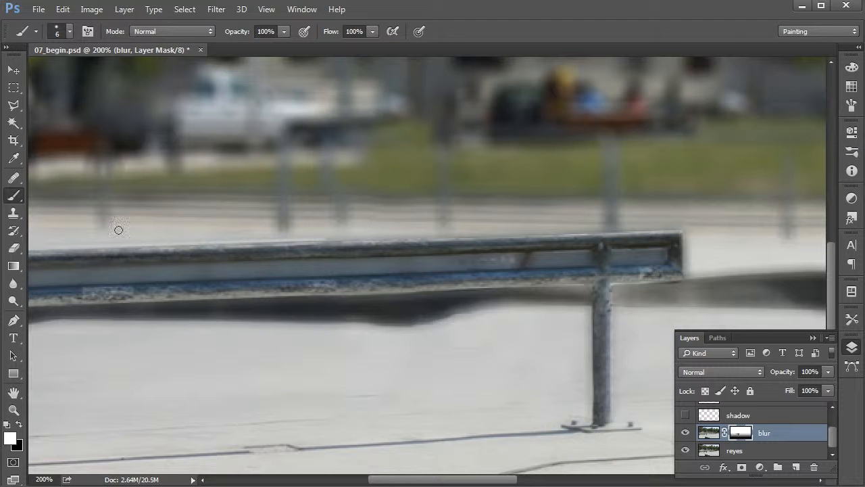
pyautogui.keyDown('shift'); pyautogui.click(56, 244); pyautogui.keyUp('shift')
pyautogui.moveTo(253, 237)
pyautogui.mouseDown()
pyautogui.moveTo(394, 252)
pyautogui.moveTo(570, 253)
pyautogui.mouseUp()
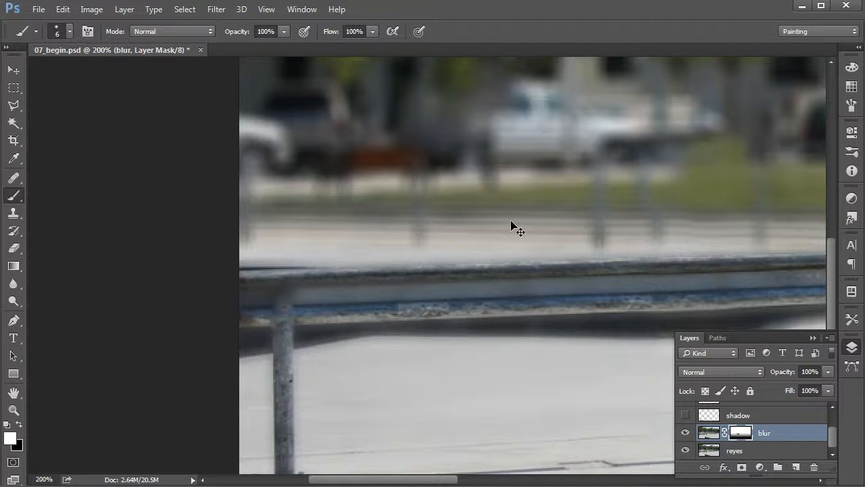
pyautogui.hotkey('ctrl', '-')
pyautogui.hotkey('ctrl', '-')
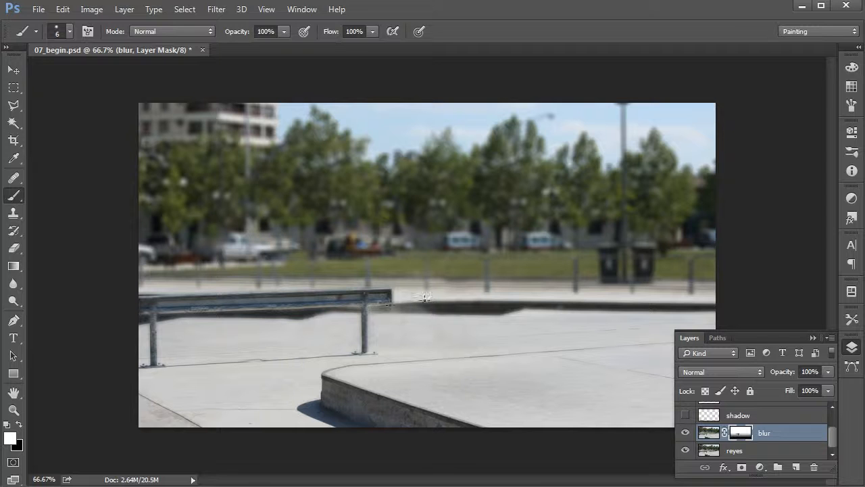
pyautogui.hotkey('ctrl', '+')
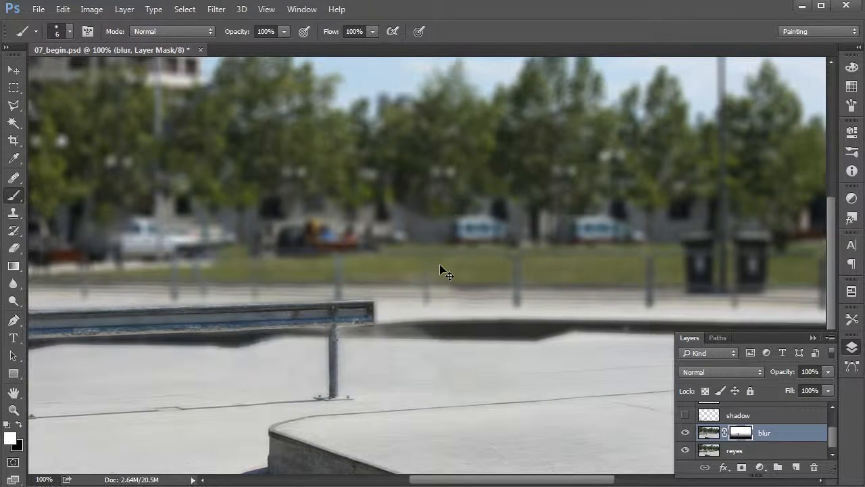
pyautogui.hotkey('ctrl', '-')
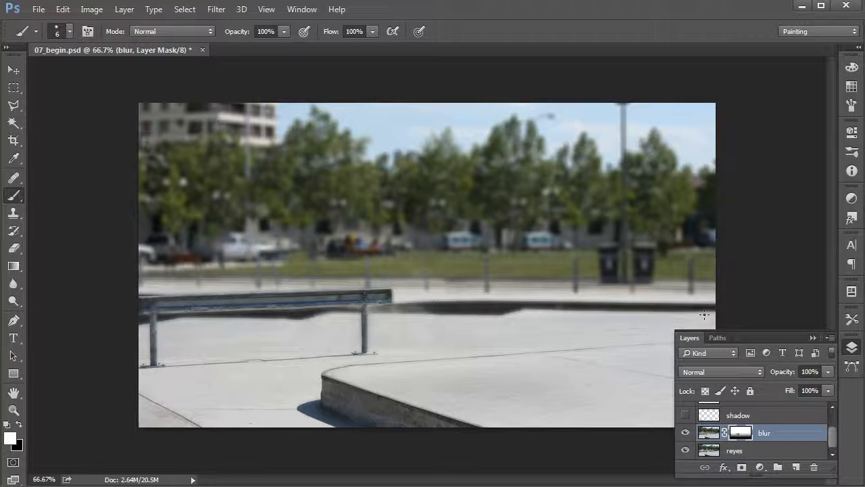
pyautogui.hotkey('ctrl', '+')
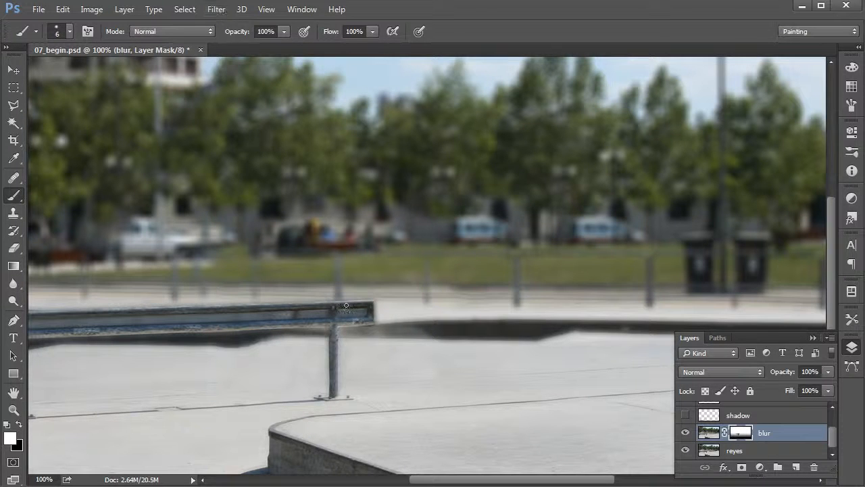
# Soften the blur layer's mask edges around the rail with a Gaussian Blur of 1.1 pixels radius.
pyautogui.click(220, 9)
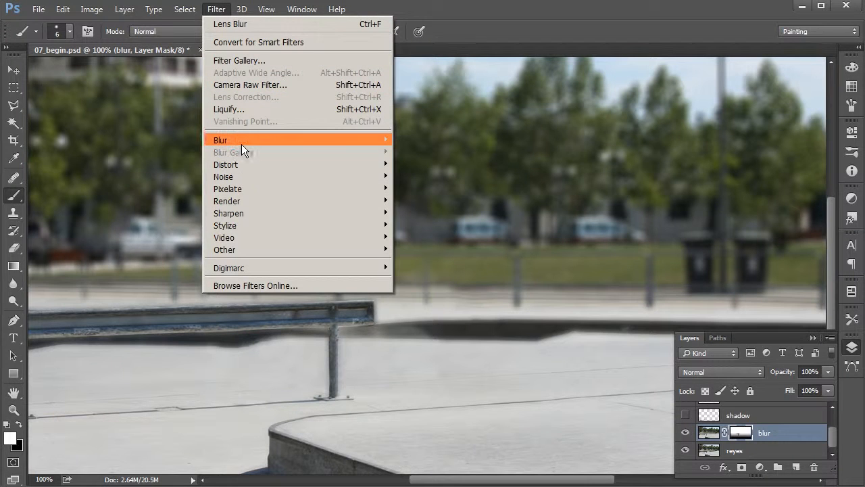
pyautogui.moveTo(241, 143)
pyautogui.click(163, 188)
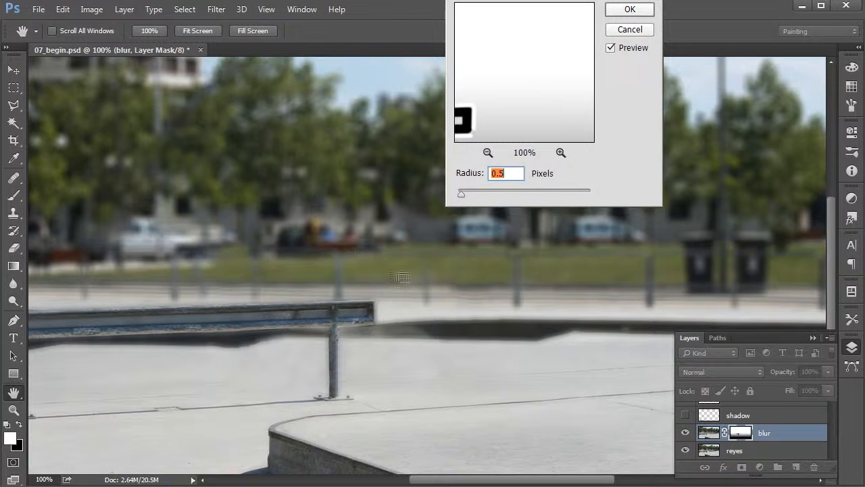
pyautogui.click(338, 300)
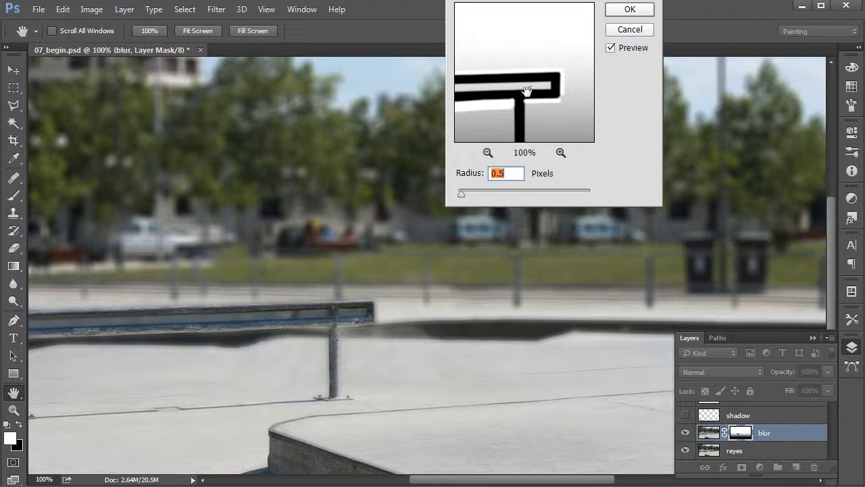
pyautogui.moveTo(545, 91); pyautogui.dragTo(545, 55)
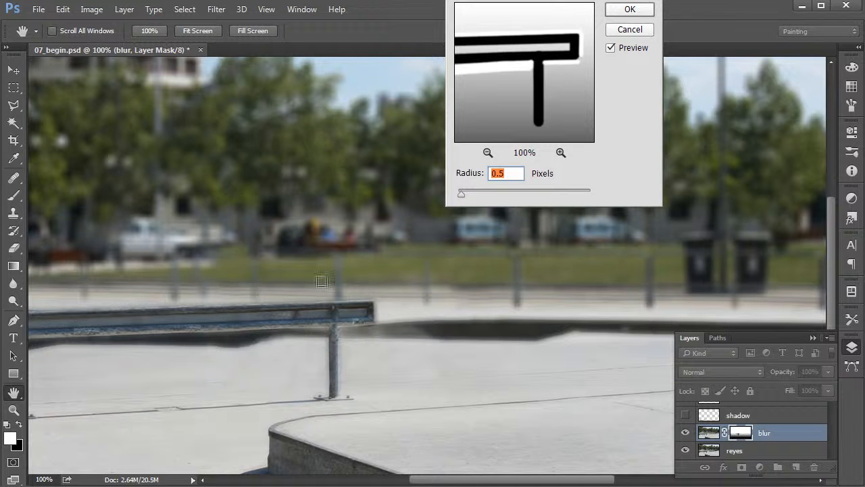
pyautogui.moveTo(518, 50); pyautogui.dragTo(529, 76)
pyautogui.click(461, 194)
pyautogui.moveTo(461, 194); pyautogui.dragTo(466, 192)
pyautogui.click(369, 299)
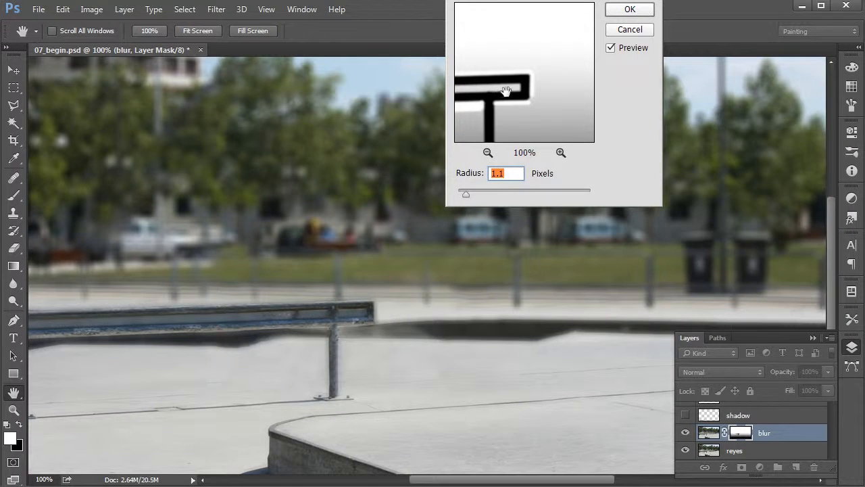
pyautogui.click(630, 10)
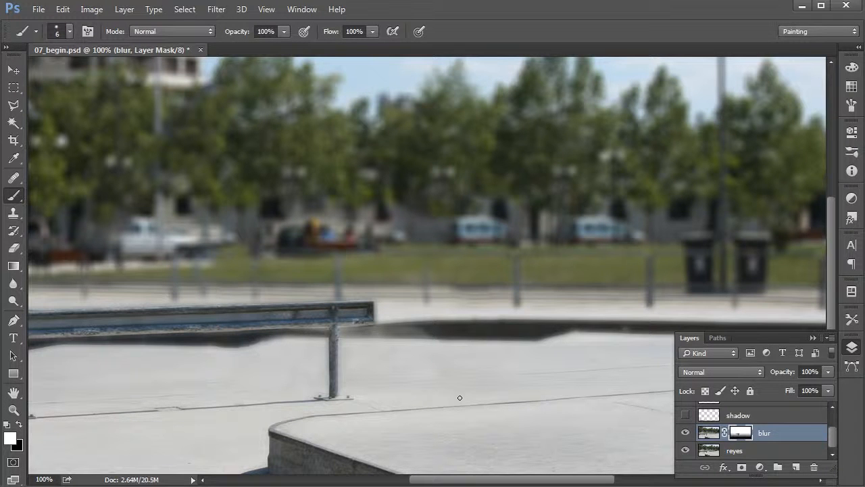
# Paint black with a 25 px brush on the blur mask along the rail's middle to sharpen it, and collapse the layer list.
pyautogui.press(']')
pyautogui.press(']')
pyautogui.press(']')
pyautogui.press(']')
pyautogui.press(']')
pyautogui.press(']')
pyautogui.press('x')
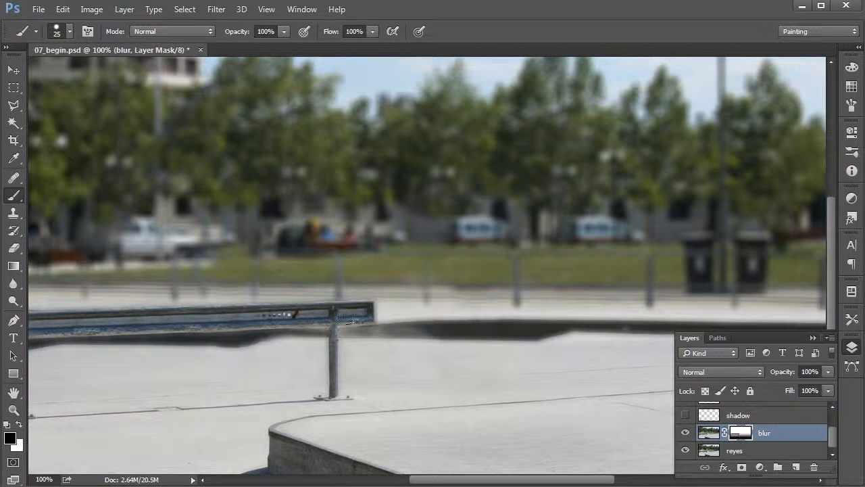
pyautogui.hotkey('ctrl', '-')
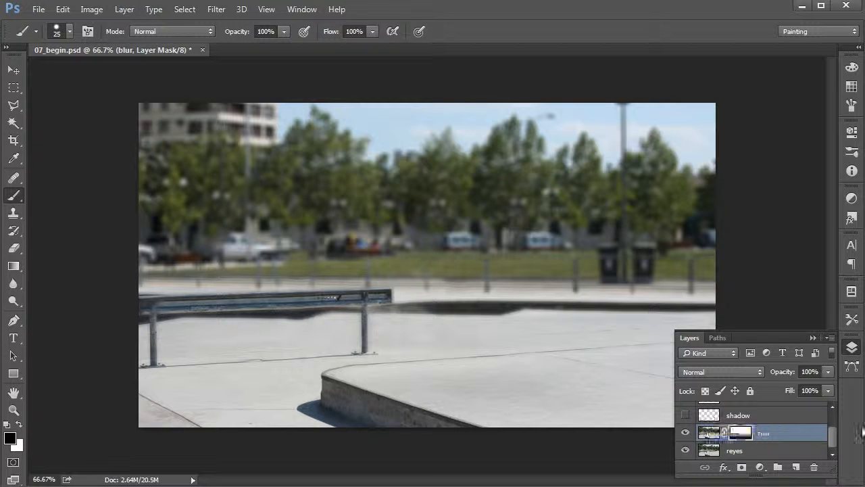
pyautogui.click(813, 338)
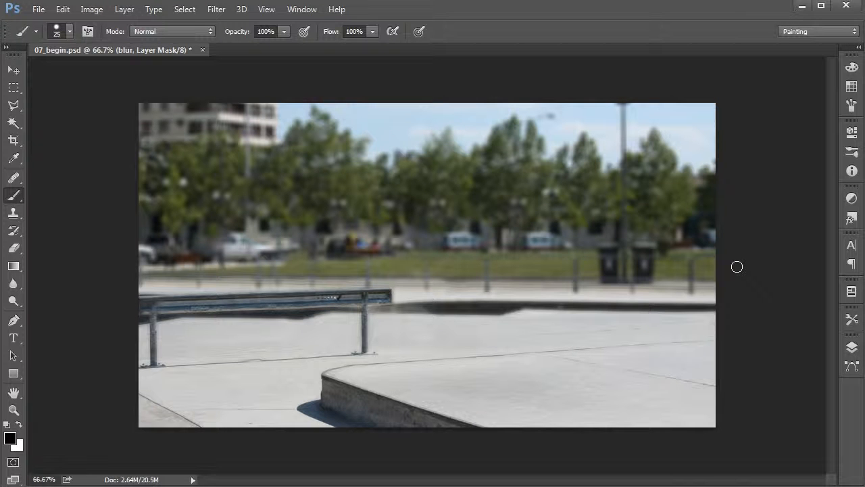